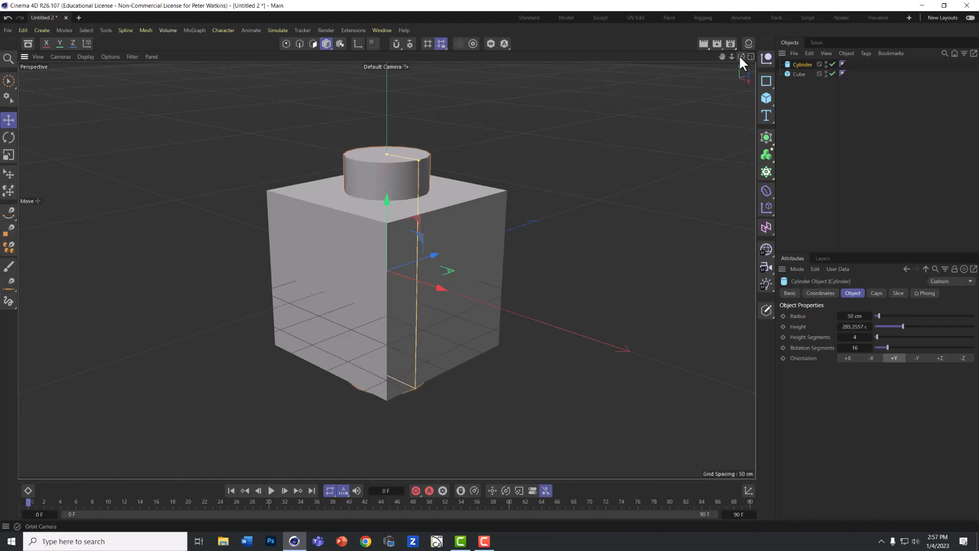
# Duplicate the vertical cylinder twice, orienting one copy along -X and the other along -Z.
pyautogui.moveTo(741, 56); pyautogui.dragTo(734, 57)
pyautogui.moveTo(387, 269); pyautogui.dragTo(814, 106)
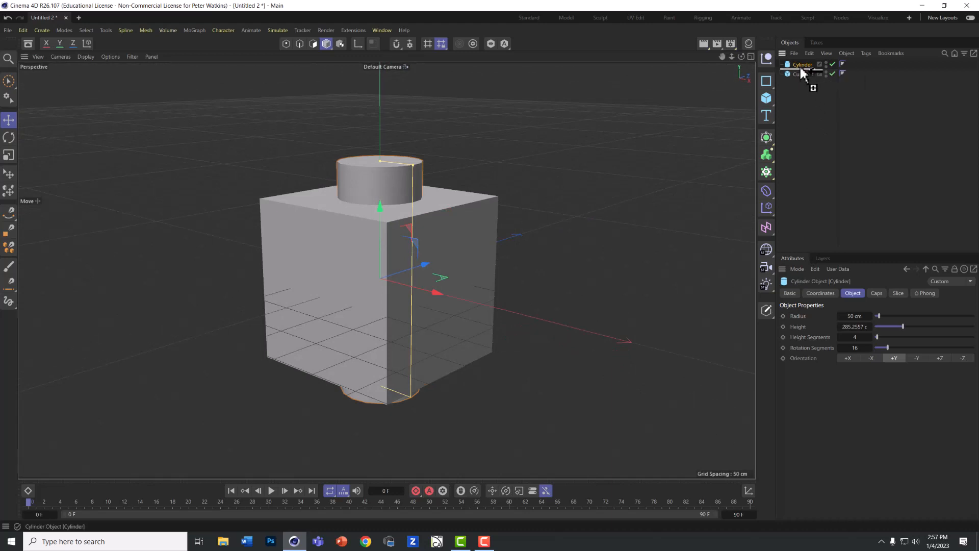
pyautogui.keyDown('ctrl'); pyautogui.moveTo(799, 65); pyautogui.dragTo(804, 69); pyautogui.keyUp('ctrl')
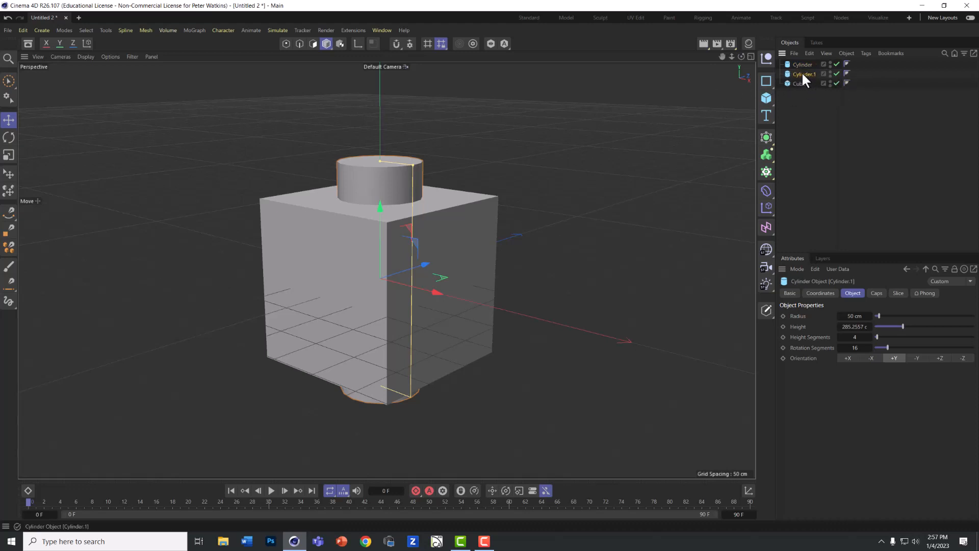
pyautogui.click(869, 357)
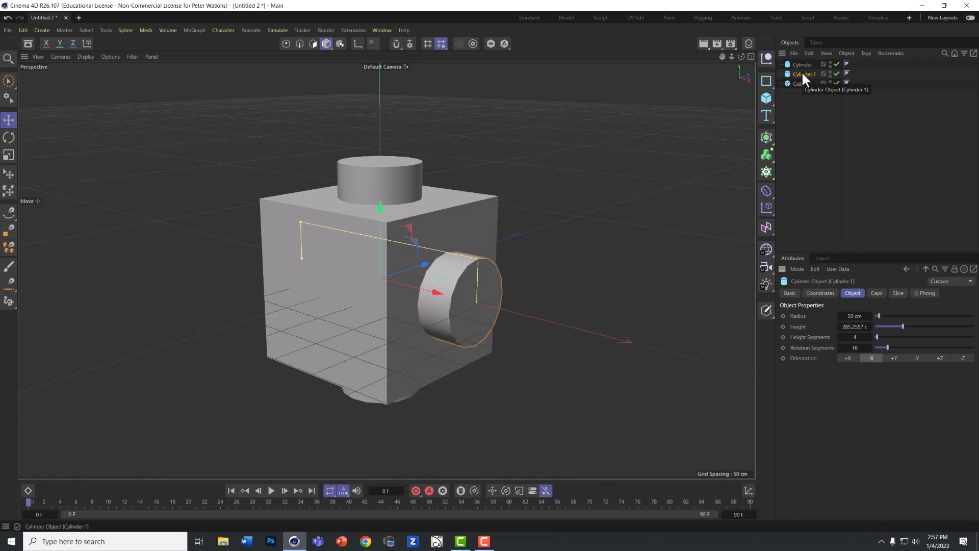
pyautogui.moveTo(801, 73); pyautogui.dragTo(806, 83)
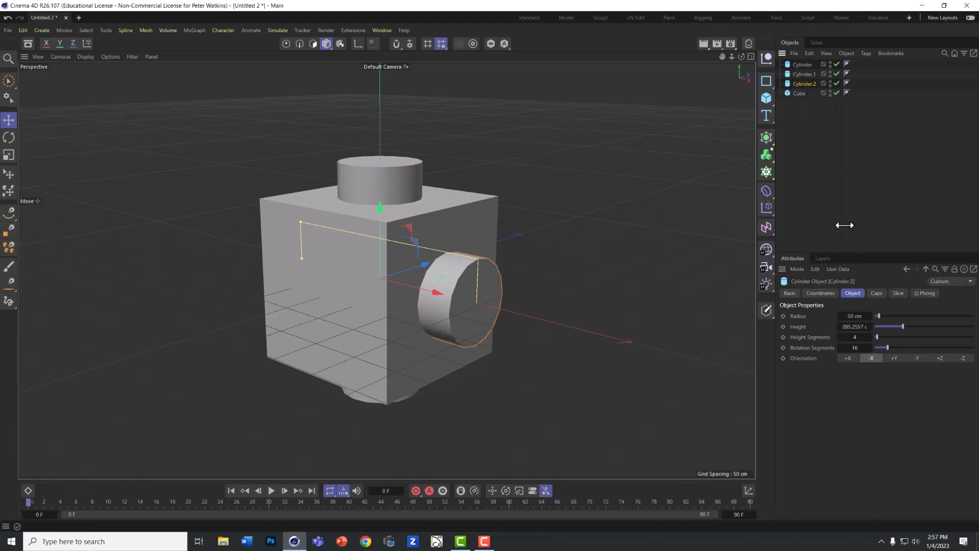
pyautogui.click(961, 357)
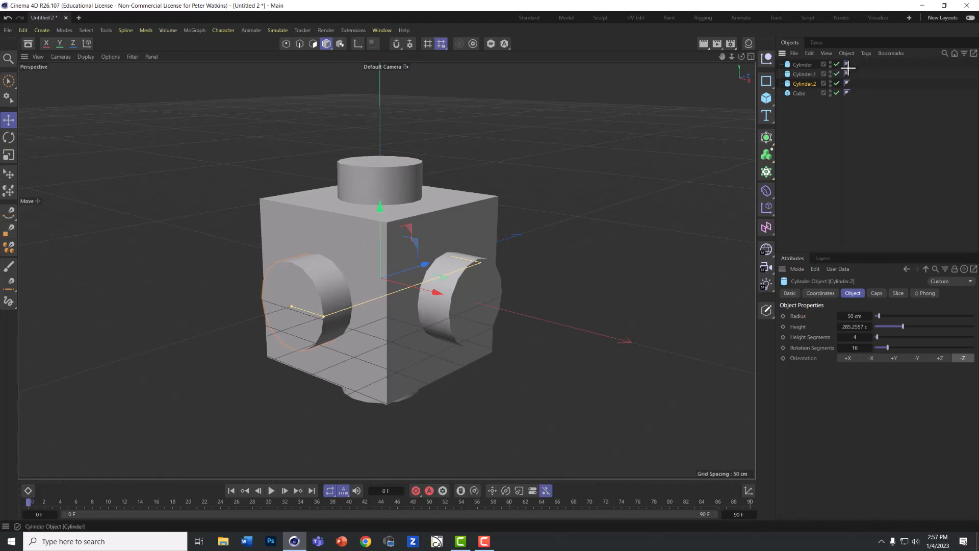
# Group the three cylinders under one null object.
pyautogui.moveTo(868, 61); pyautogui.dragTo(789, 86)
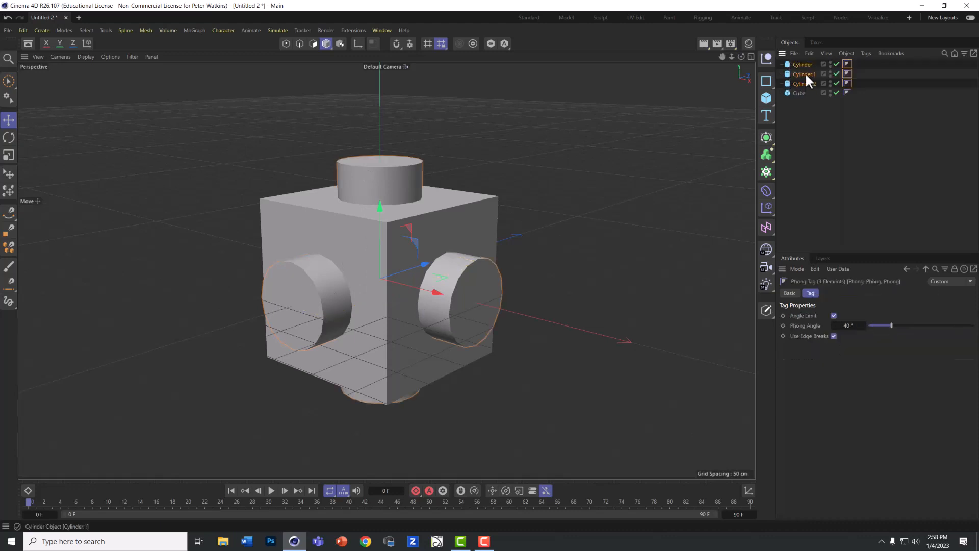
pyautogui.rightClick(802, 72)
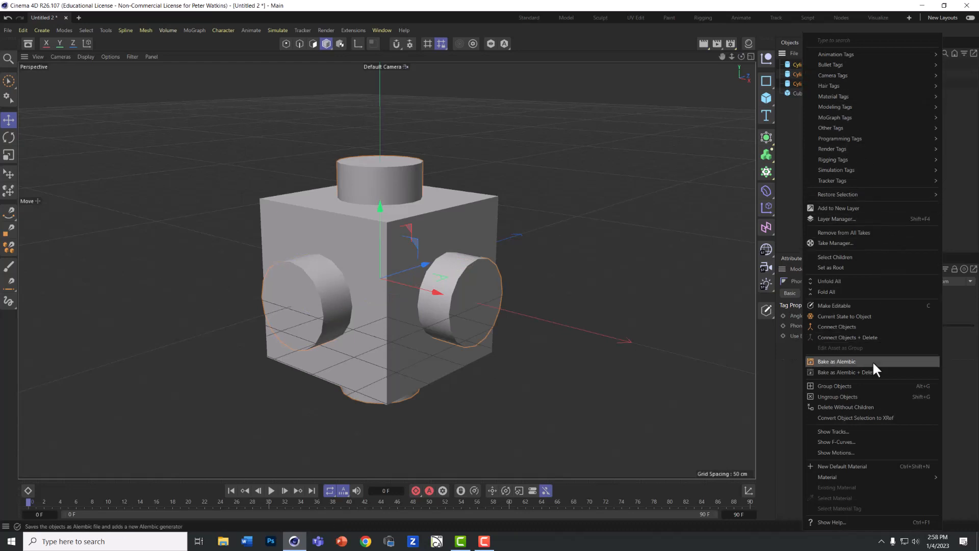
pyautogui.click(918, 386)
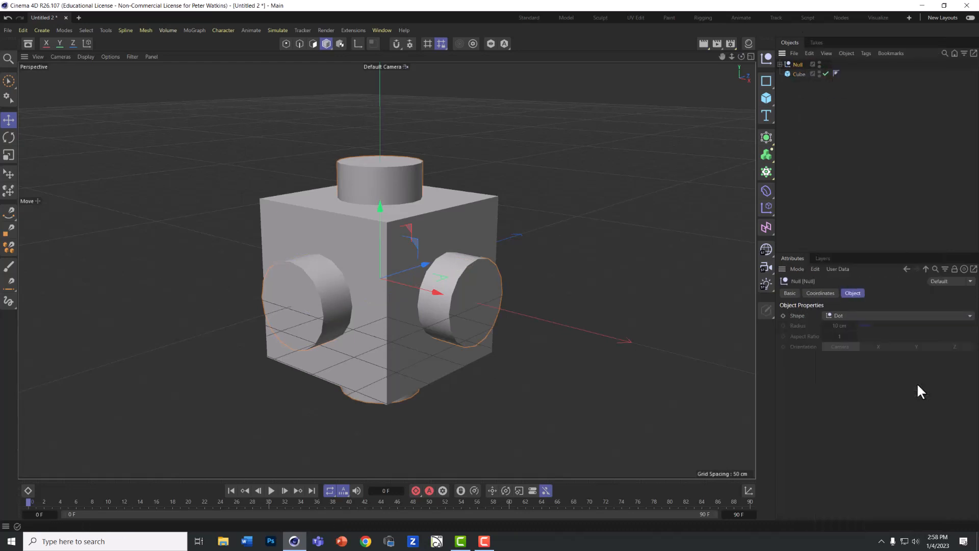
# Add a Boole object holding the cube and the cylinder group, with the cube first so the cylinders are subtracted from it.
pyautogui.click(767, 143)
pyautogui.click(868, 205)
pyautogui.moveTo(806, 84)
pyautogui.mouseDown()
pyautogui.moveTo(794, 82)
pyautogui.moveTo(805, 79)
pyautogui.mouseUp()
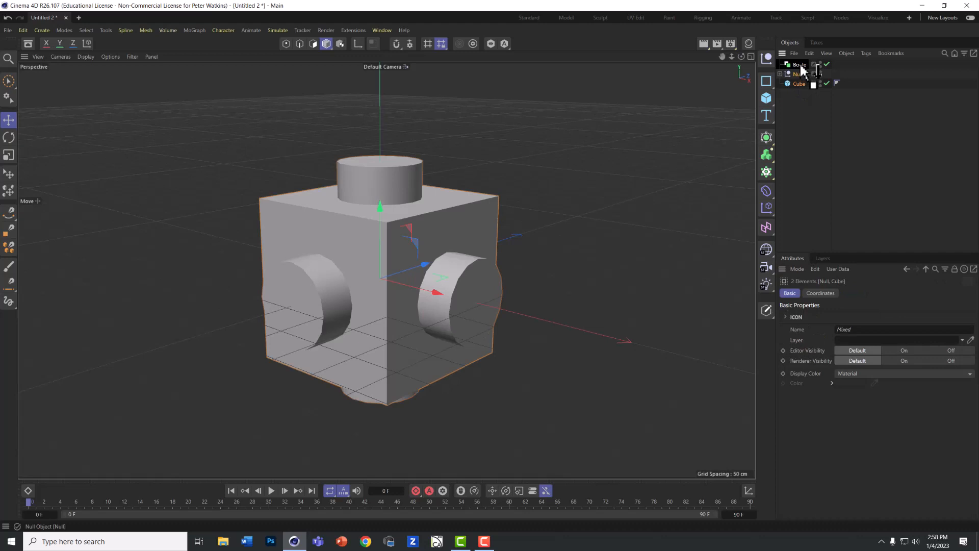
pyautogui.moveTo(799, 65); pyautogui.dragTo(800, 65)
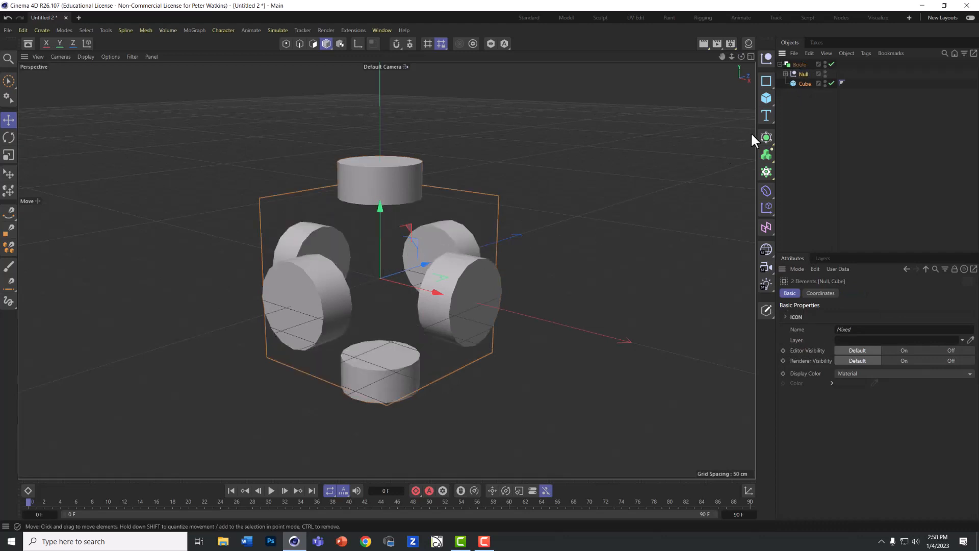
pyautogui.click(803, 84)
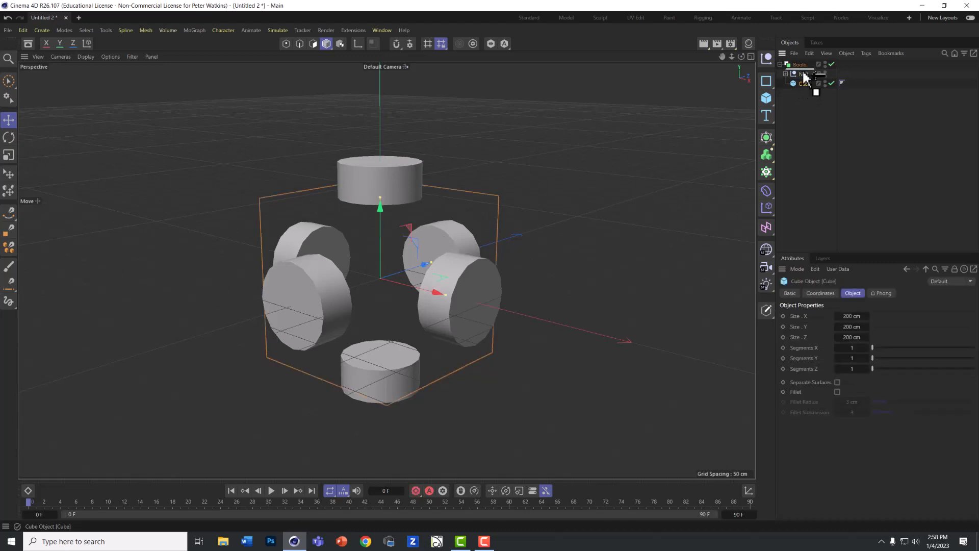
pyautogui.moveTo(804, 77); pyautogui.dragTo(804, 74)
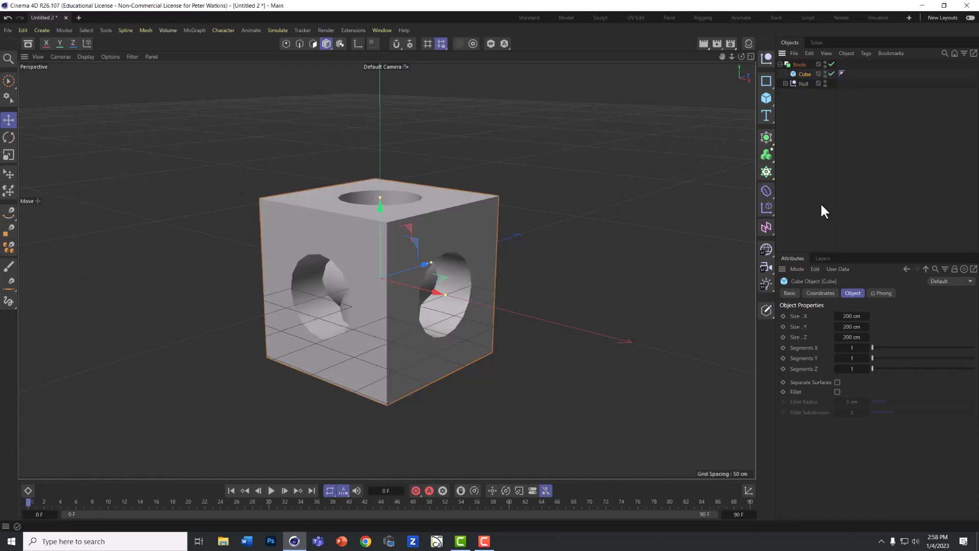
# Inspect the drilled cube from another angle, briefly hiding the cube to examine the inner cylinder walls.
pyautogui.keyDown('alt'); pyautogui.moveTo(561, 230); pyautogui.dragTo(602, 219); pyautogui.keyUp('alt')
pyautogui.moveTo(386, 269)
pyautogui.keyDown('alt'); pyautogui.mouseDown()
pyautogui.moveTo(367, 301)
pyautogui.moveTo(403, 291)
pyautogui.moveTo(386, 269)
pyautogui.moveTo(351, 270)
pyautogui.moveTo(386, 269)
pyautogui.moveTo(377, 270)
pyautogui.mouseUp(); pyautogui.keyUp('alt')
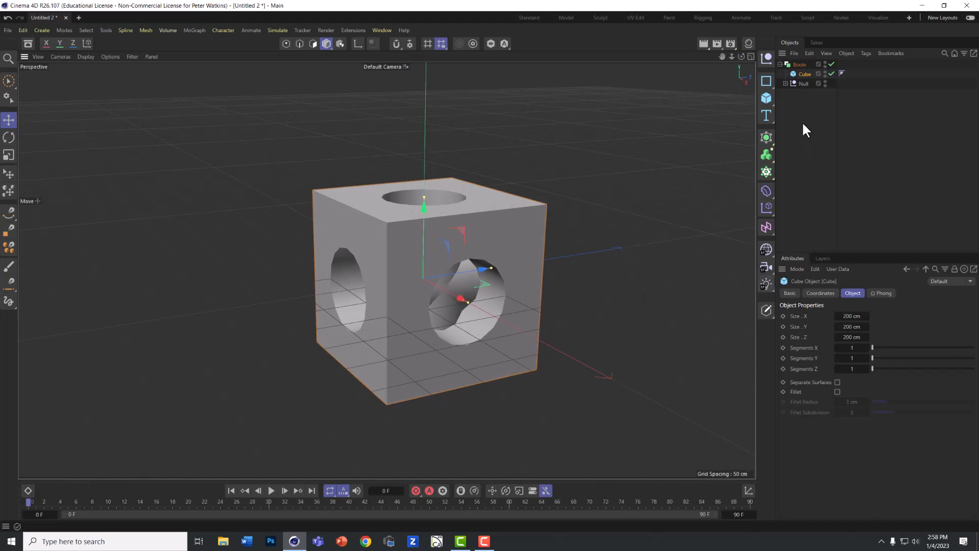
pyautogui.click(824, 71)
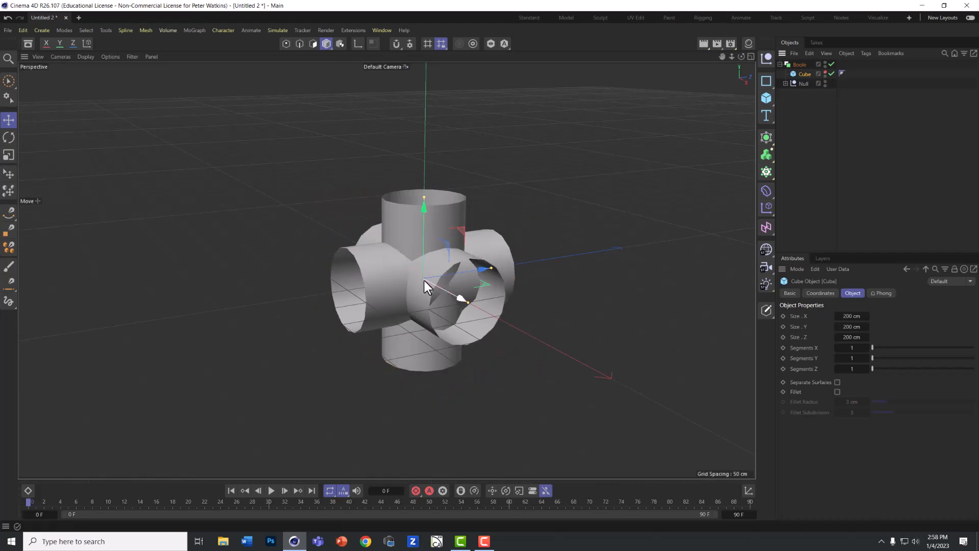
pyautogui.click(825, 70)
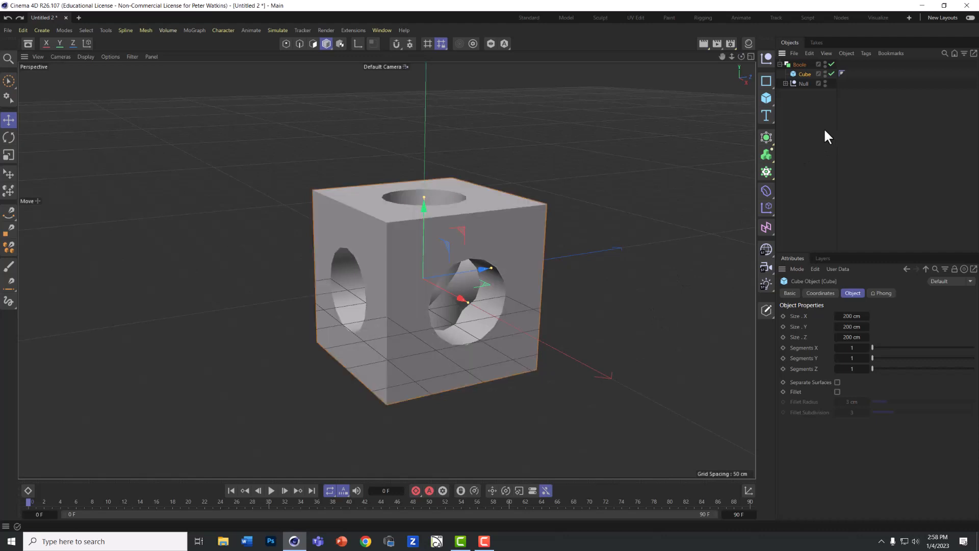
# Undo the Boole subtraction and the cylinder grouping.
pyautogui.hotkey('ctrl', 'z')
pyautogui.hotkey('ctrl', 'z')
pyautogui.hotkey('ctrl', 'z')
pyautogui.hotkey('ctrl', 'z')
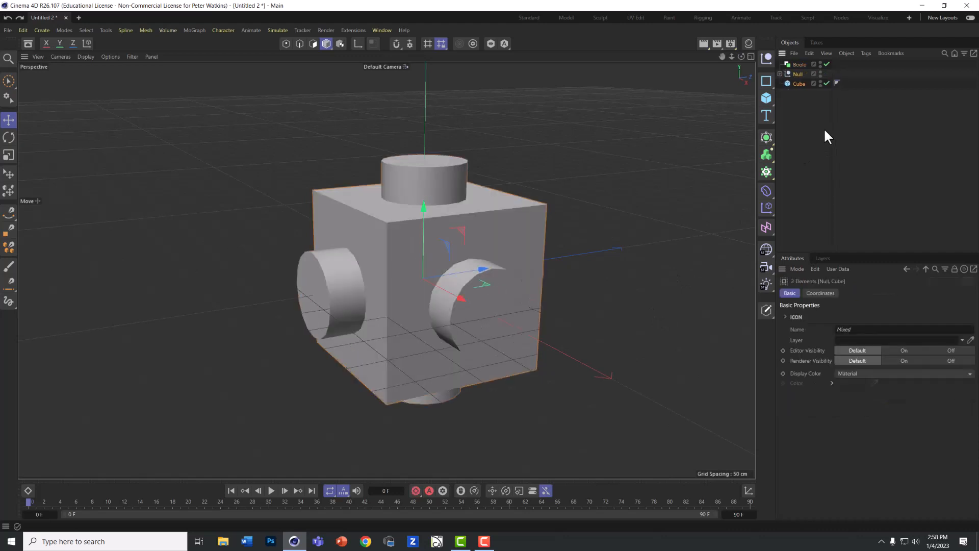
pyautogui.hotkey('ctrl', 'z')
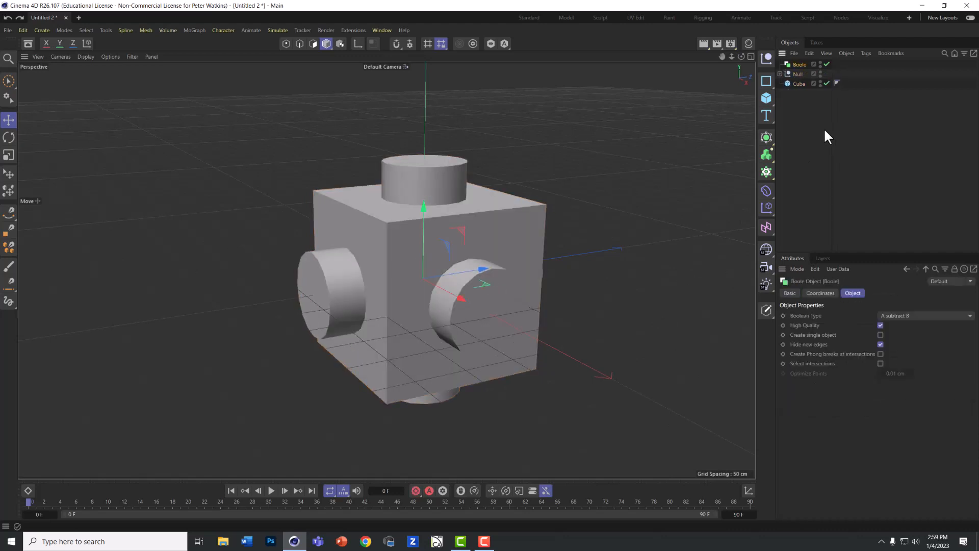
pyautogui.hotkey('ctrl', 'z')
pyautogui.hotkey('ctrl', 'z')
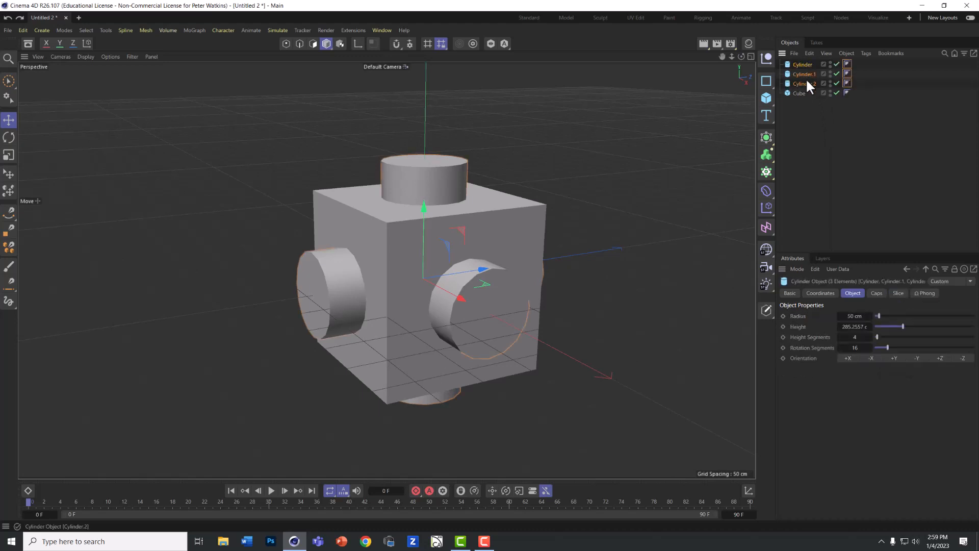
# Add a Boole object and place Cylinder and Cylinder.1 inside it.
pyautogui.click(796, 92)
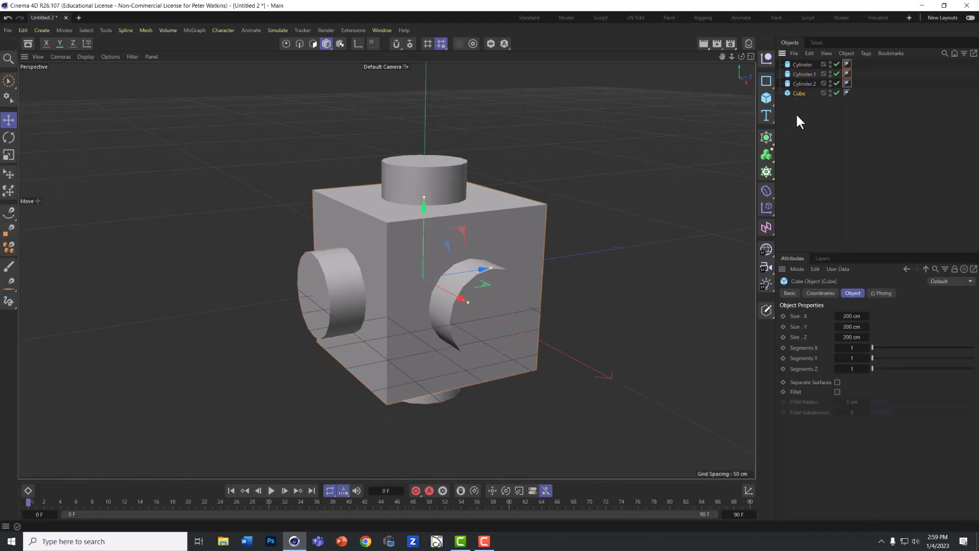
pyautogui.click(798, 64)
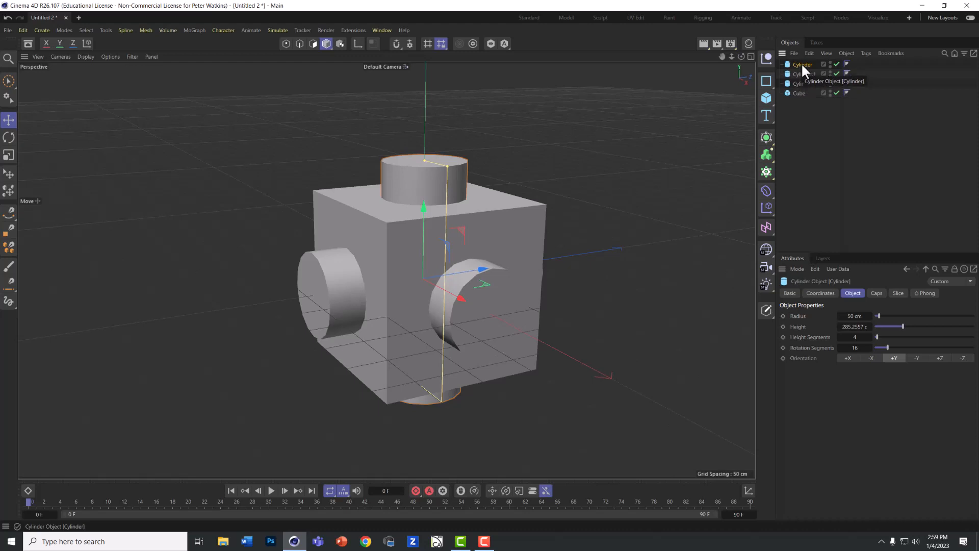
pyautogui.click(801, 74)
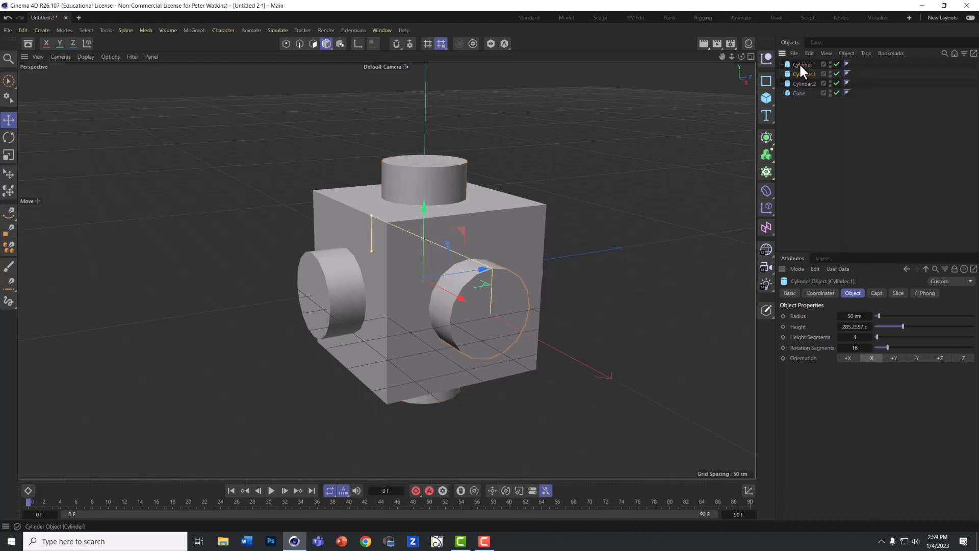
pyautogui.click(800, 64)
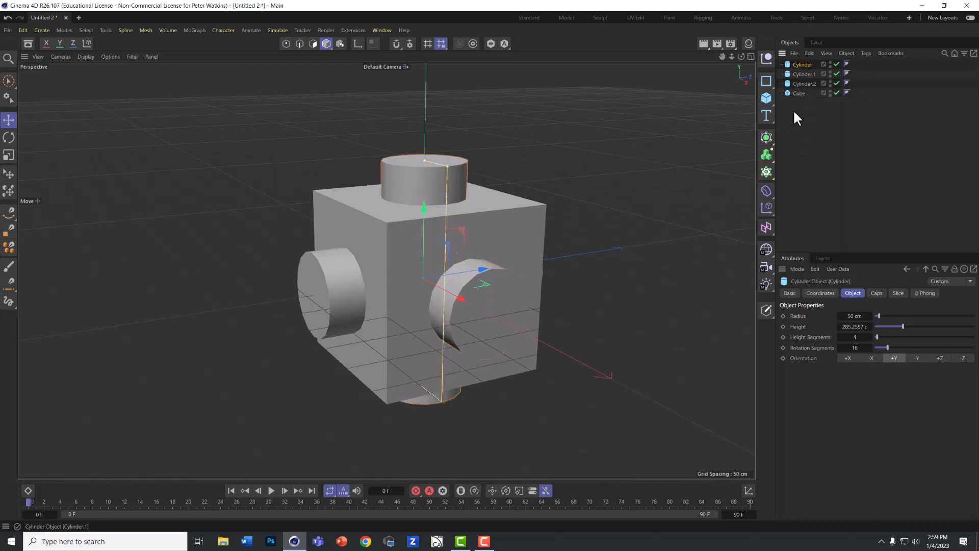
pyautogui.click(766, 137)
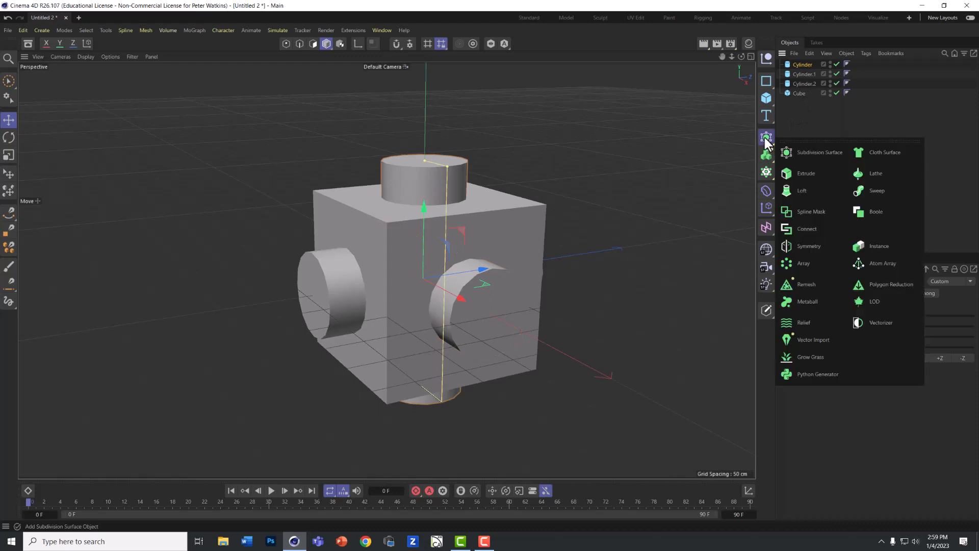
pyautogui.click(875, 209)
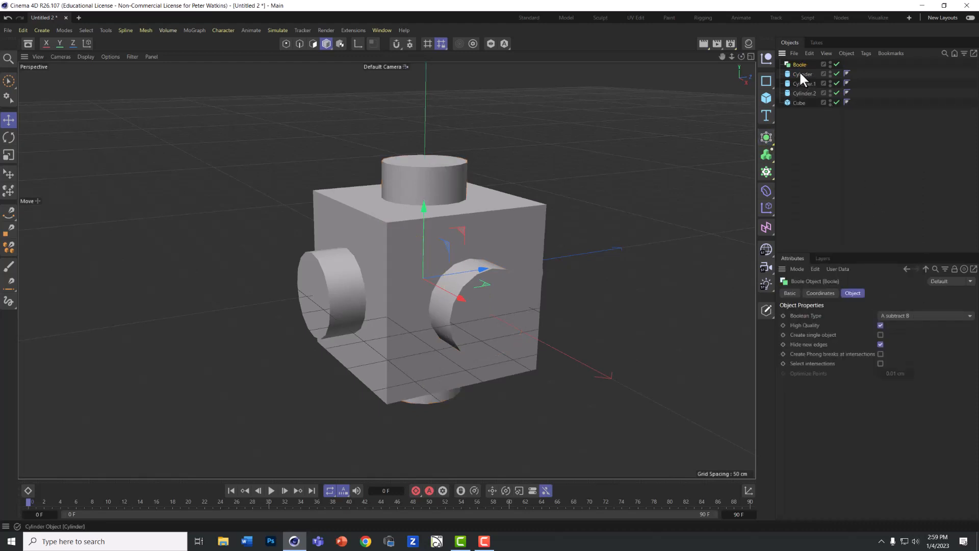
pyautogui.moveTo(801, 66); pyautogui.dragTo(803, 78)
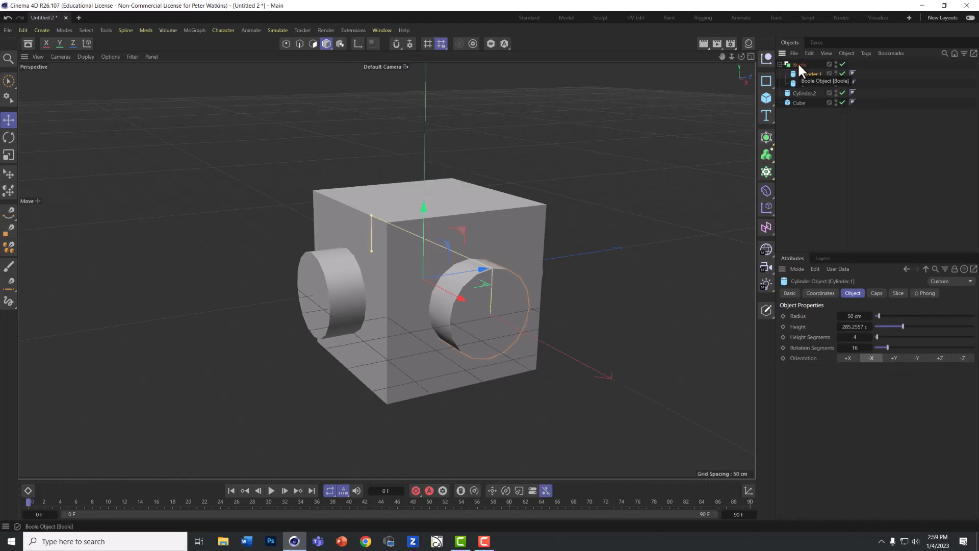
# Set the Boole's Boolean Type to A union B, rename it Union 1 and collapse its hierarchy.
pyautogui.click(797, 63)
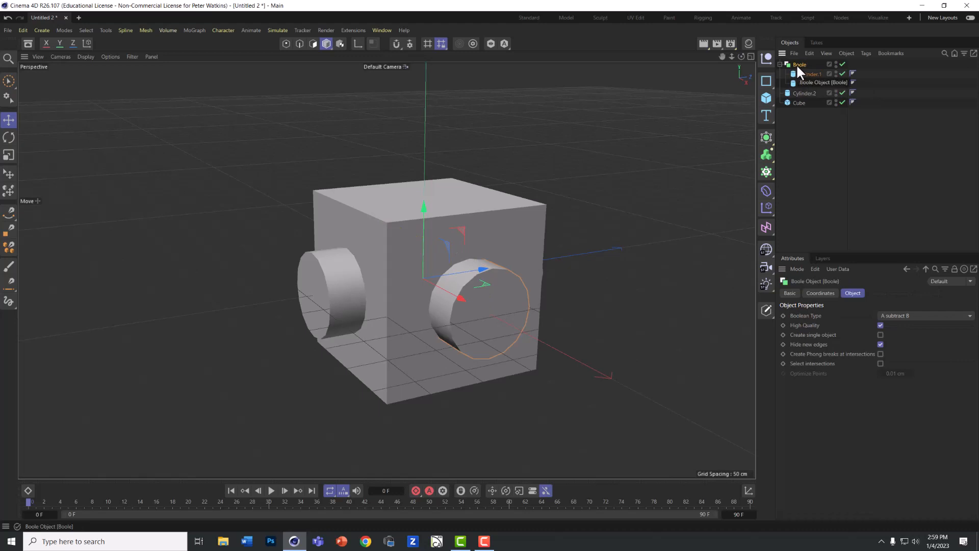
pyautogui.click(891, 315)
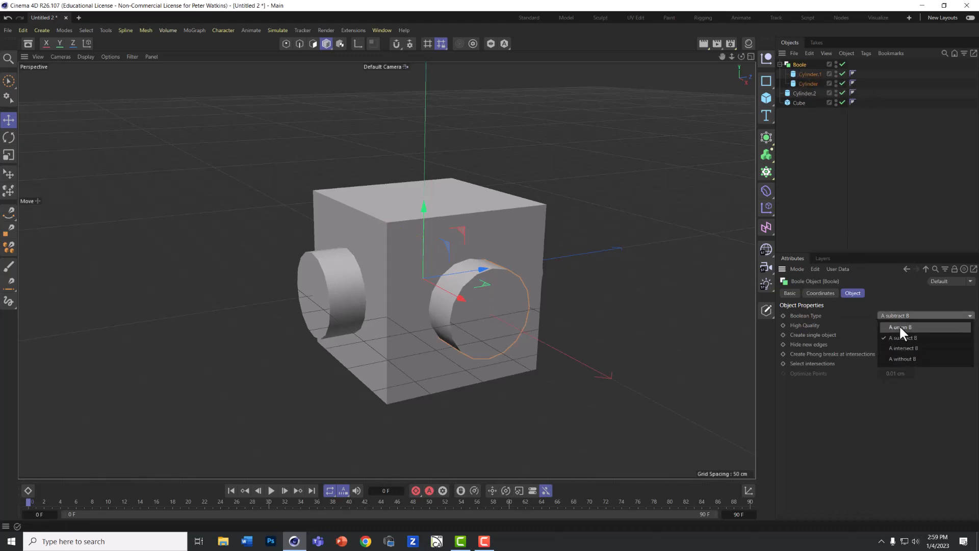
pyautogui.click(901, 329)
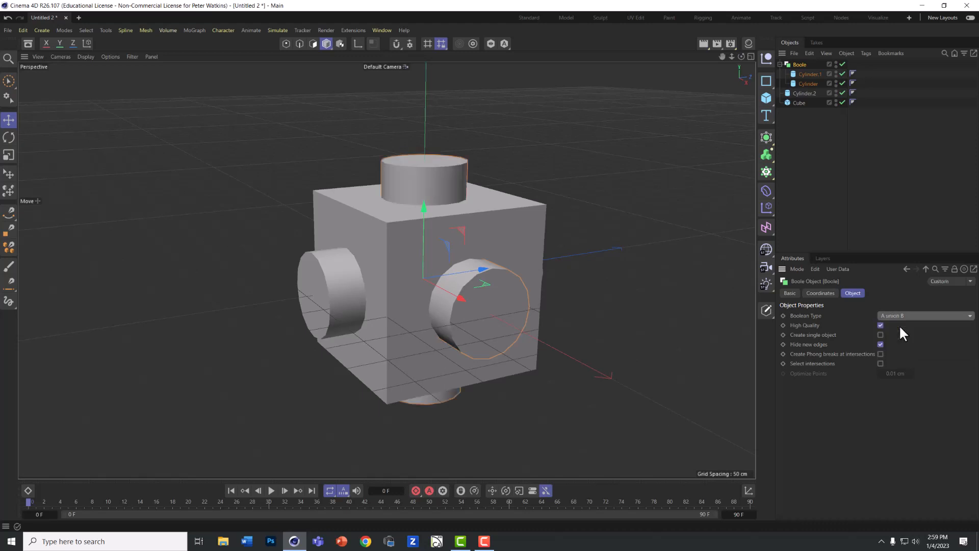
pyautogui.doubleClick(811, 65)
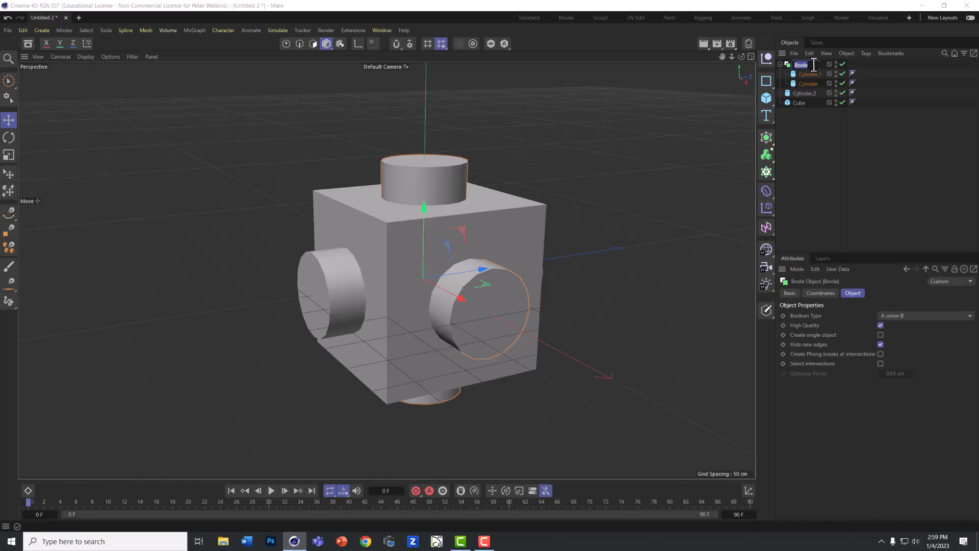
pyautogui.write('Union 1')
pyautogui.click(806, 128)
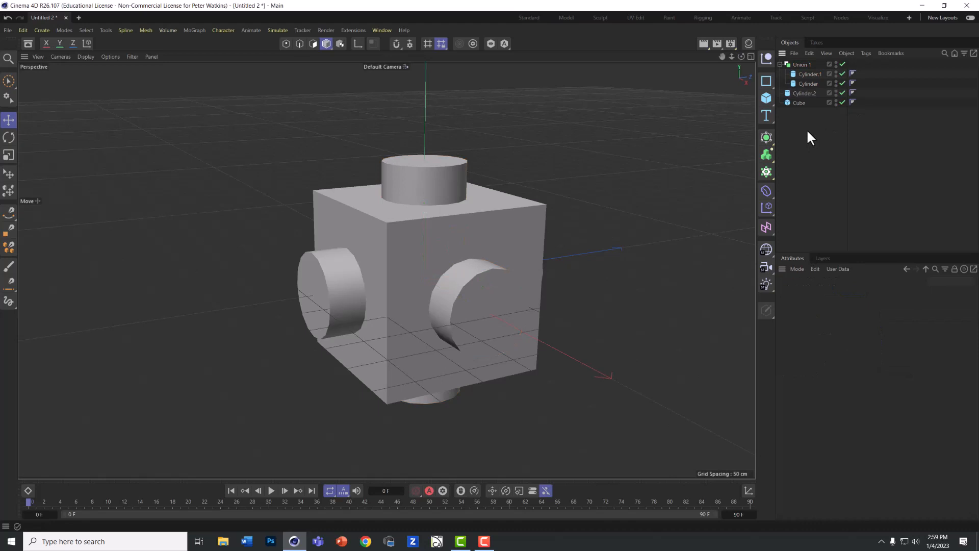
pyautogui.click(779, 64)
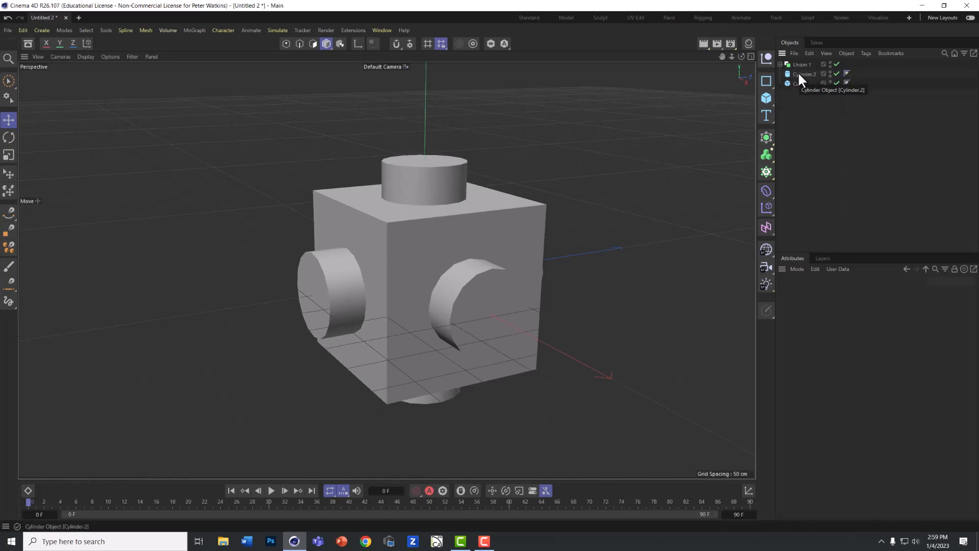
# Add a Boole object and place Cylinder.2 and Union 1 inside it, with Cylinder.2 first.
pyautogui.click(798, 72)
pyautogui.click(797, 63)
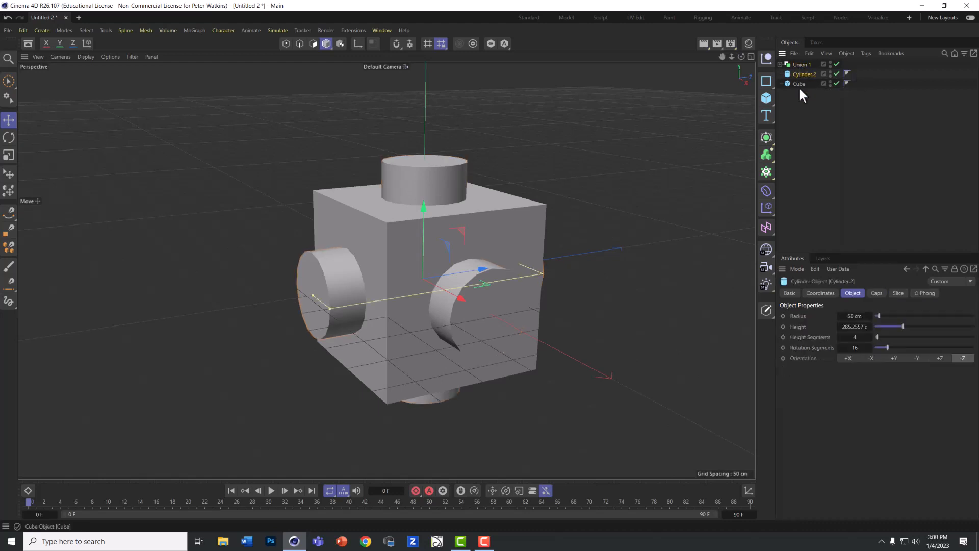
pyautogui.click(802, 116)
pyautogui.click(766, 137)
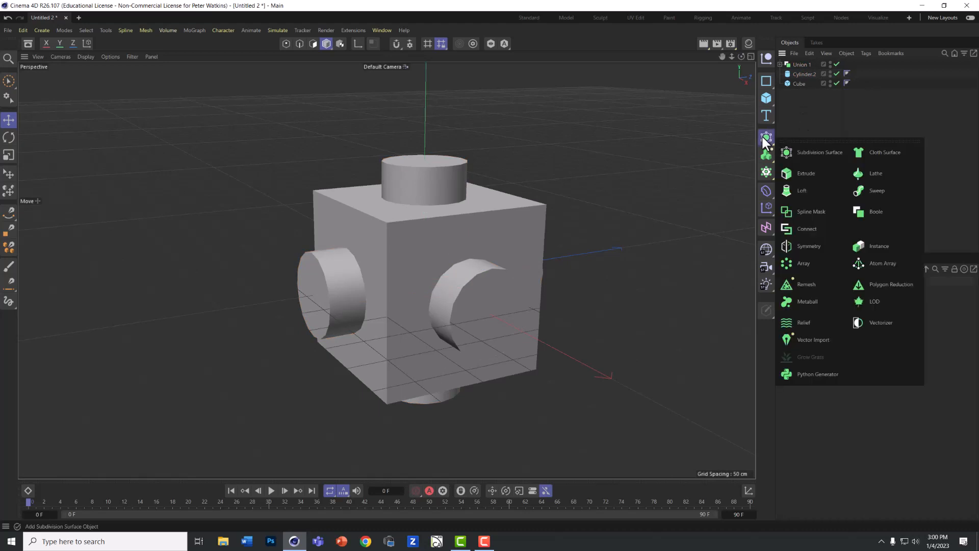
pyautogui.click(873, 204)
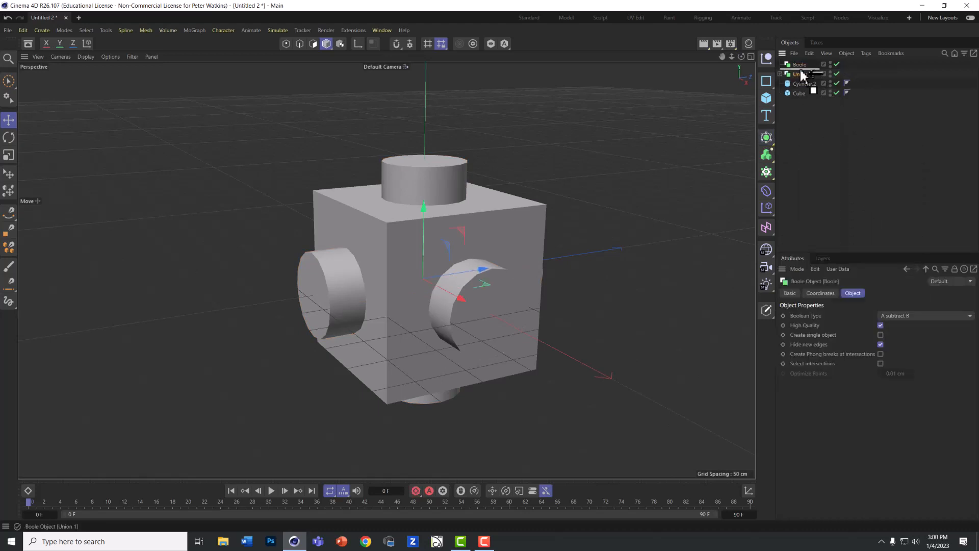
pyautogui.moveTo(801, 67); pyautogui.dragTo(800, 67)
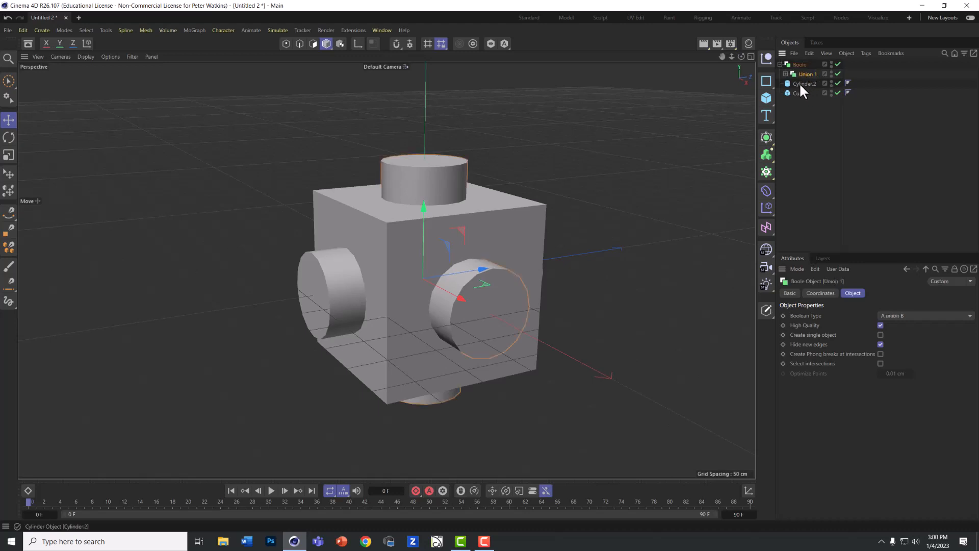
pyautogui.moveTo(800, 86); pyautogui.dragTo(801, 68)
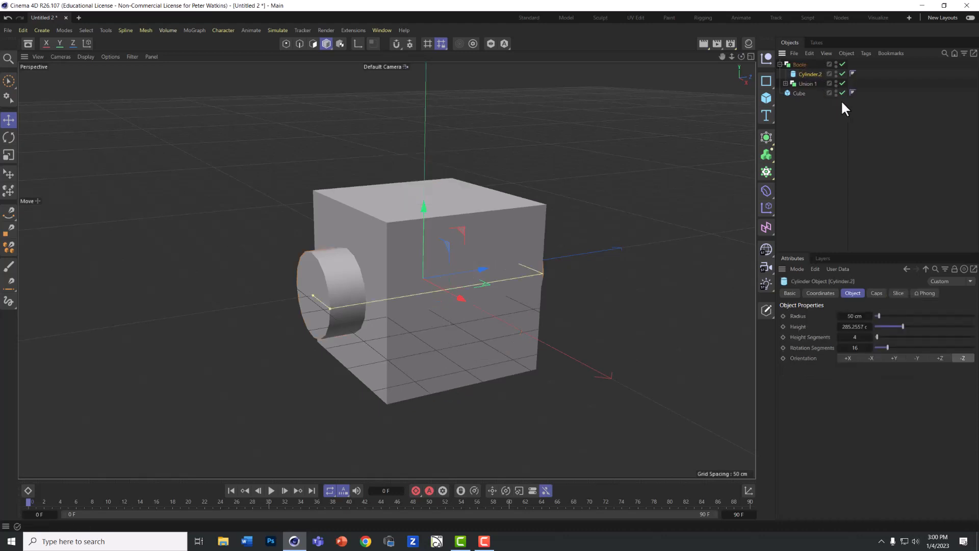
# Set the new Boole's Boolean Type to A union B, collapse its hierarchy and rename it Cylinders.
pyautogui.click(799, 64)
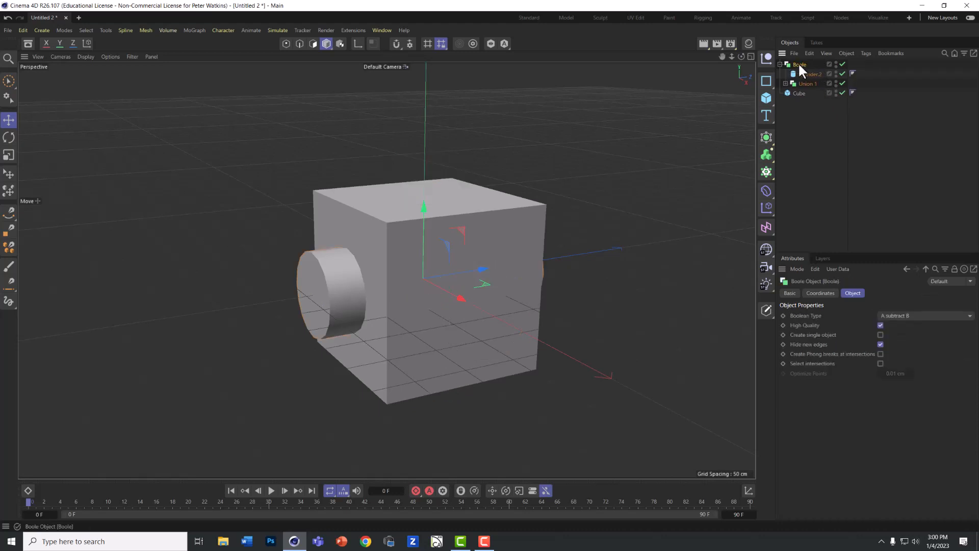
pyautogui.click(897, 316)
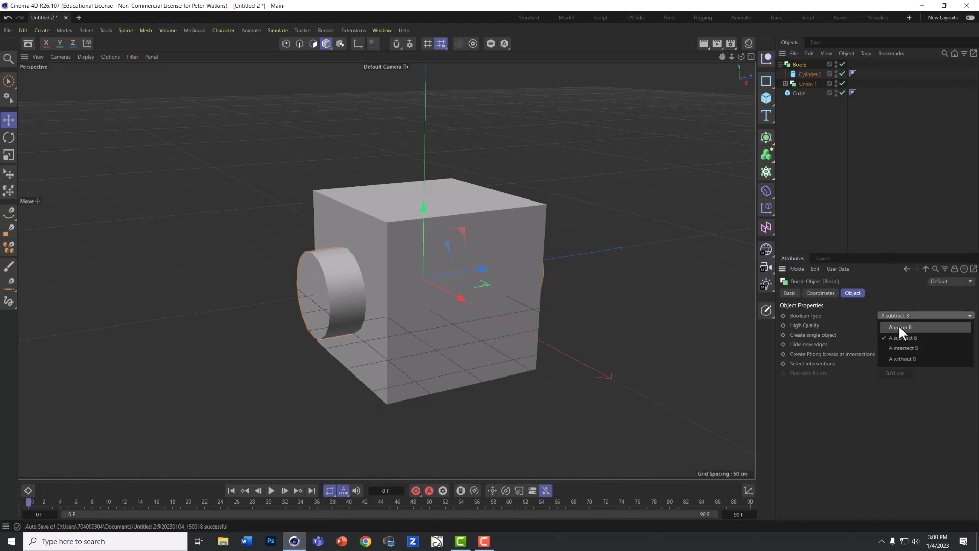
pyautogui.click(899, 328)
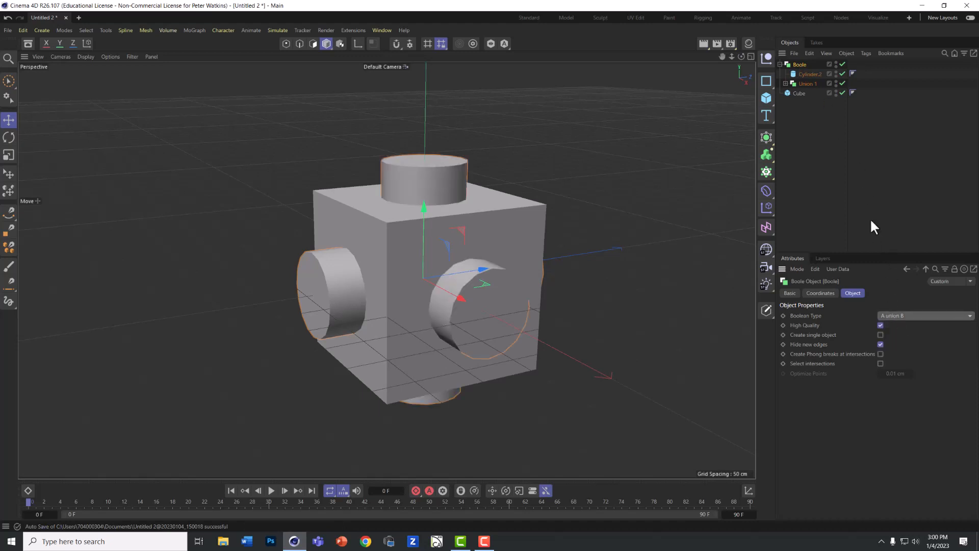
pyautogui.click(779, 64)
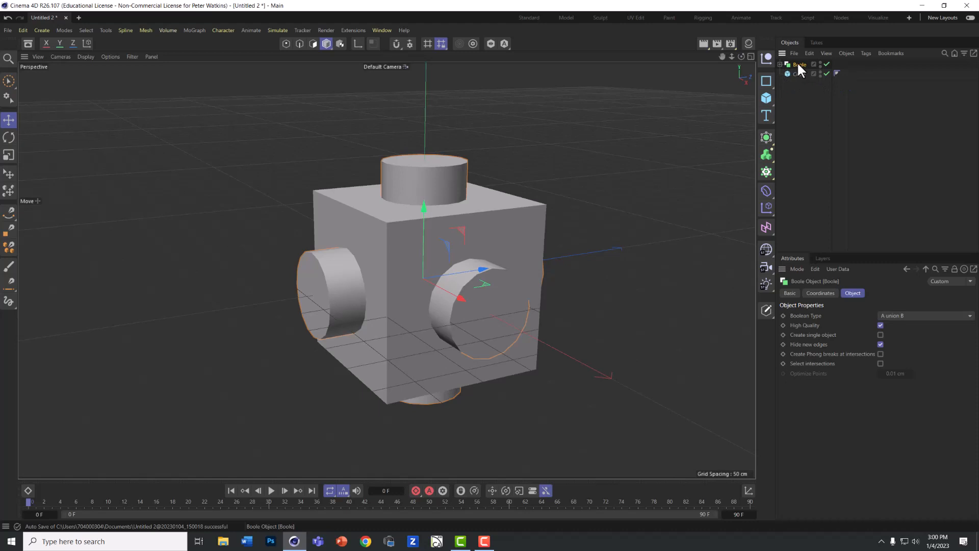
pyautogui.doubleClick(798, 64)
pyautogui.write('Cy')
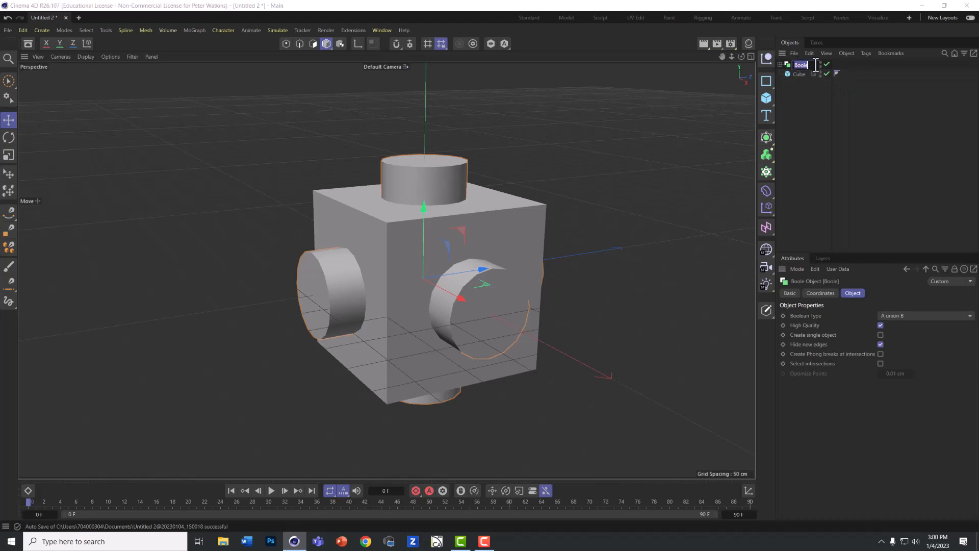
pyautogui.write('linders')
pyautogui.click(799, 146)
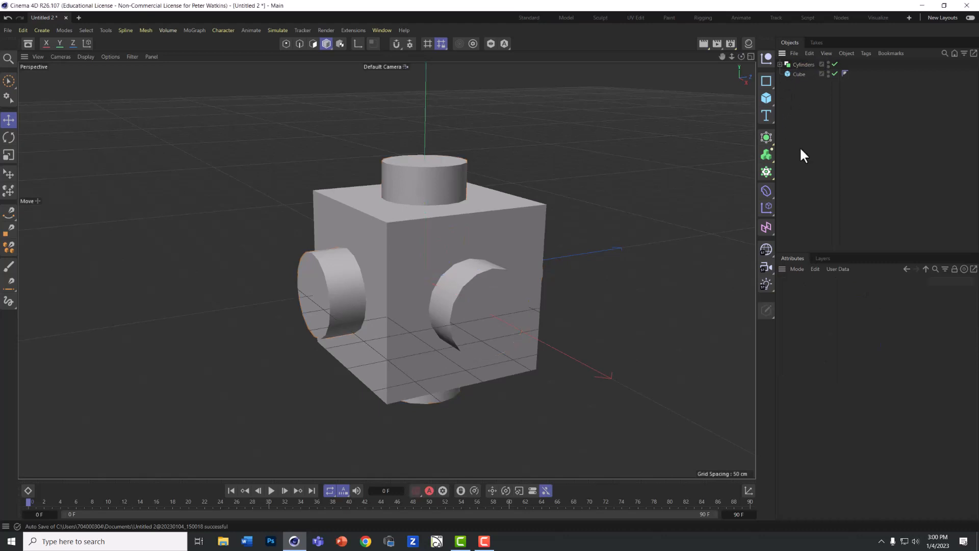
# Subtract the Cylinders union from the cube with a new Boole object, placing Cube above Cylinders inside it.
pyautogui.click(764, 138)
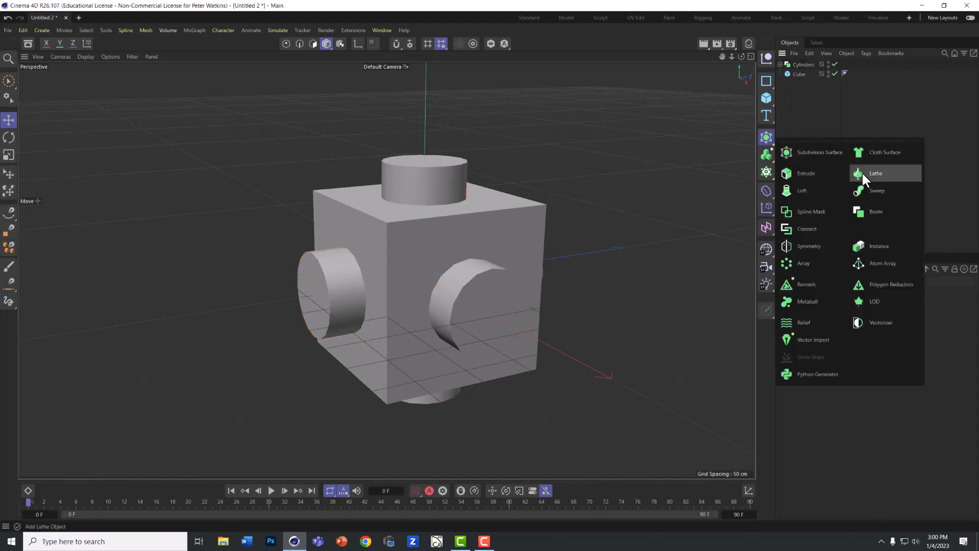
pyautogui.click(876, 209)
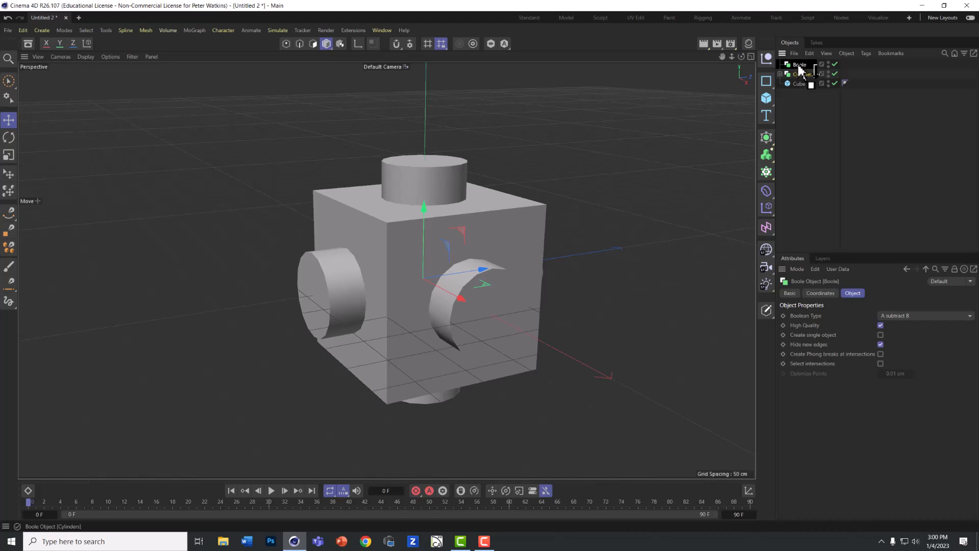
pyautogui.moveTo(797, 62); pyautogui.dragTo(799, 64)
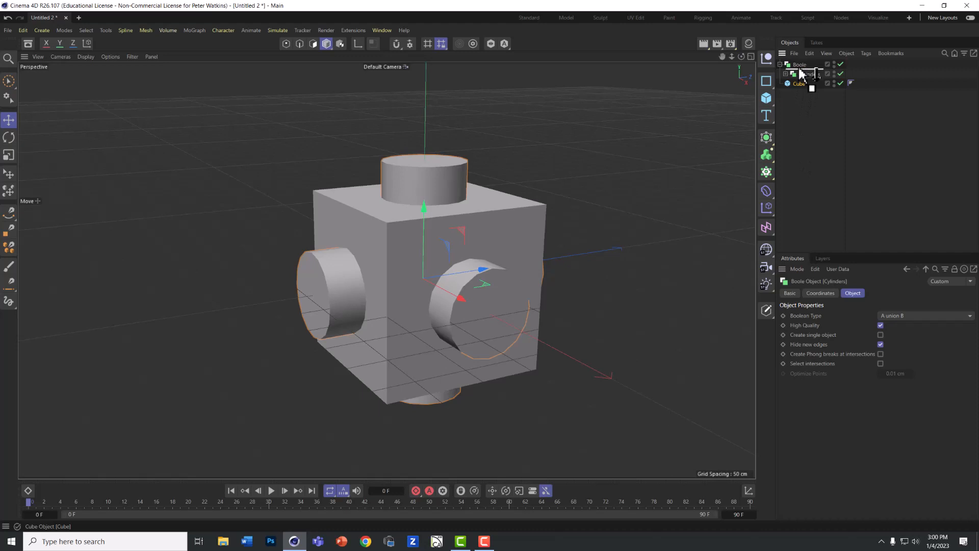
pyautogui.moveTo(799, 74); pyautogui.dragTo(798, 71)
pyautogui.keyDown('alt'); pyautogui.moveTo(357, 270); pyautogui.dragTo(387, 270); pyautogui.keyUp('alt')
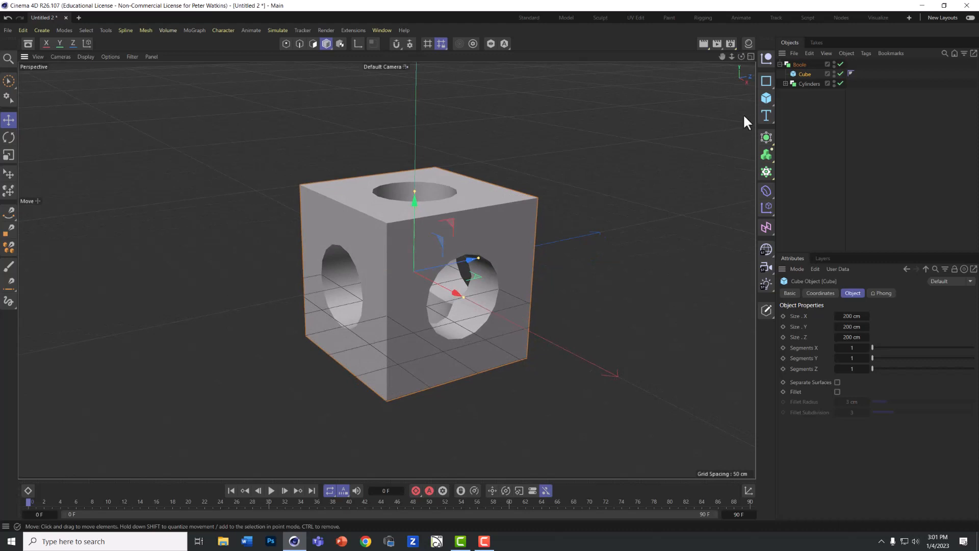
# Add a sphere at the centre of the drilled cube and set its radius to 106 cm.
pyautogui.click(766, 97)
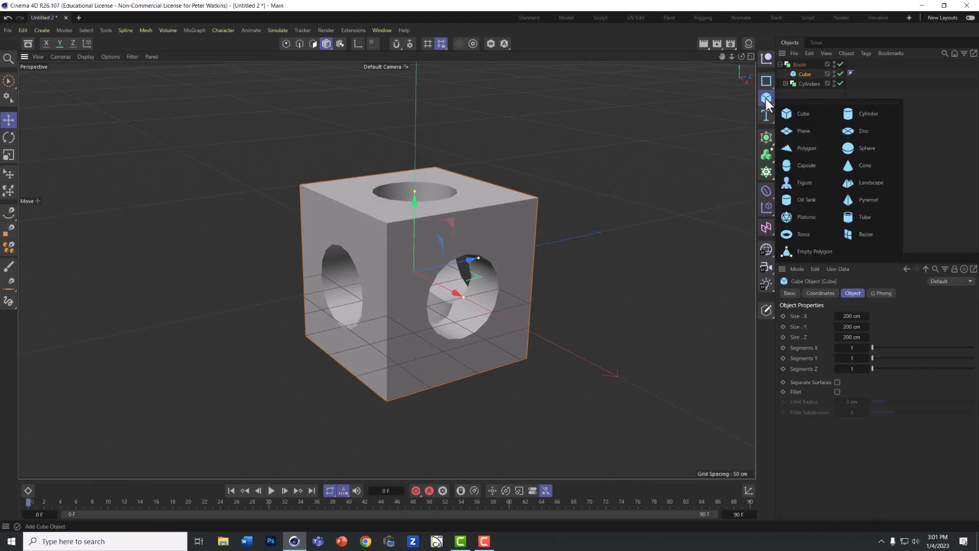
pyautogui.click(852, 144)
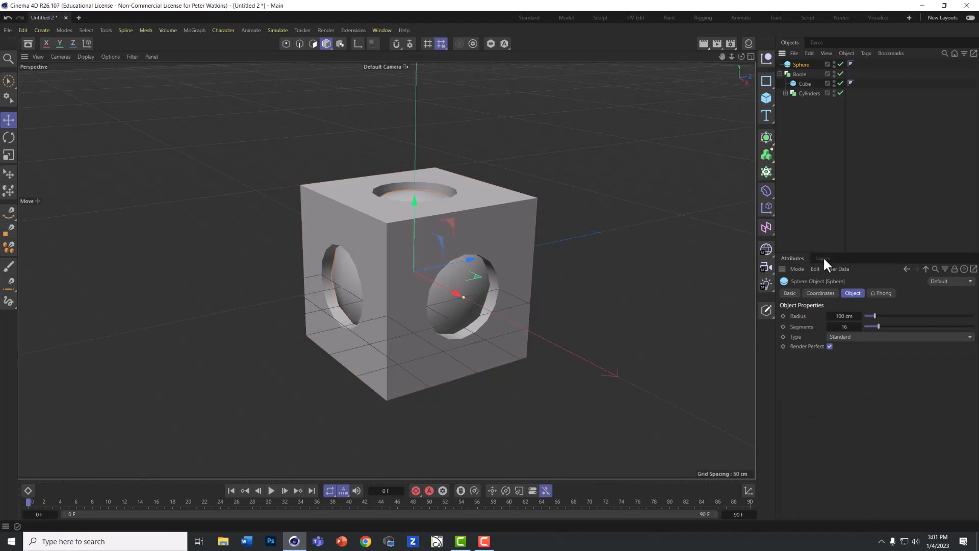
pyautogui.moveTo(875, 316); pyautogui.dragTo(874, 315)
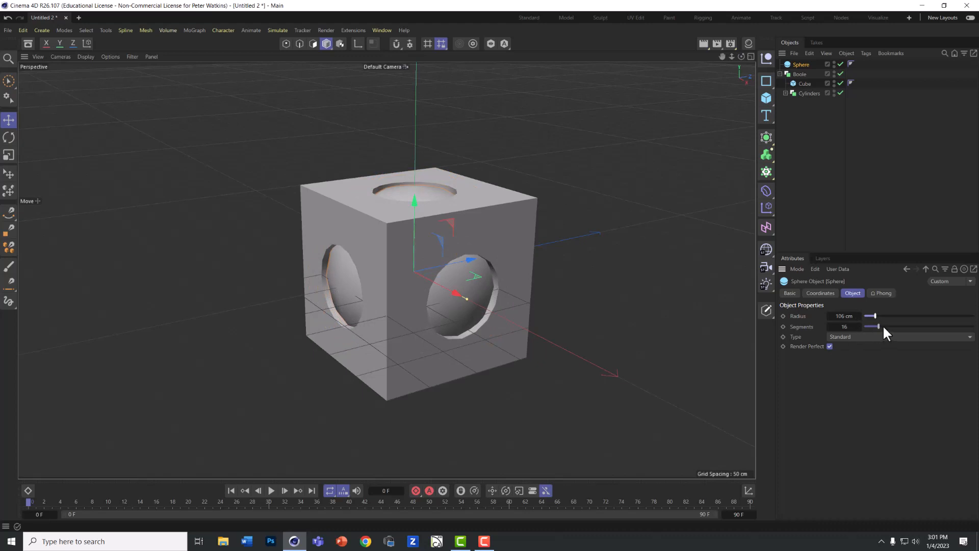
# Subtract the sphere from the drilled cube with another Boole object, placing the existing Boole above Sphere inside it.
pyautogui.click(779, 73)
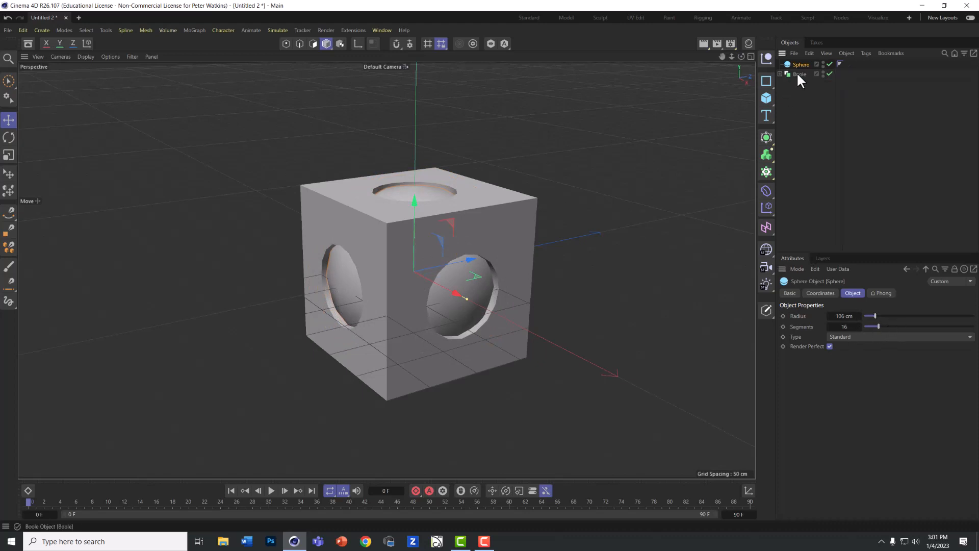
pyautogui.click(765, 138)
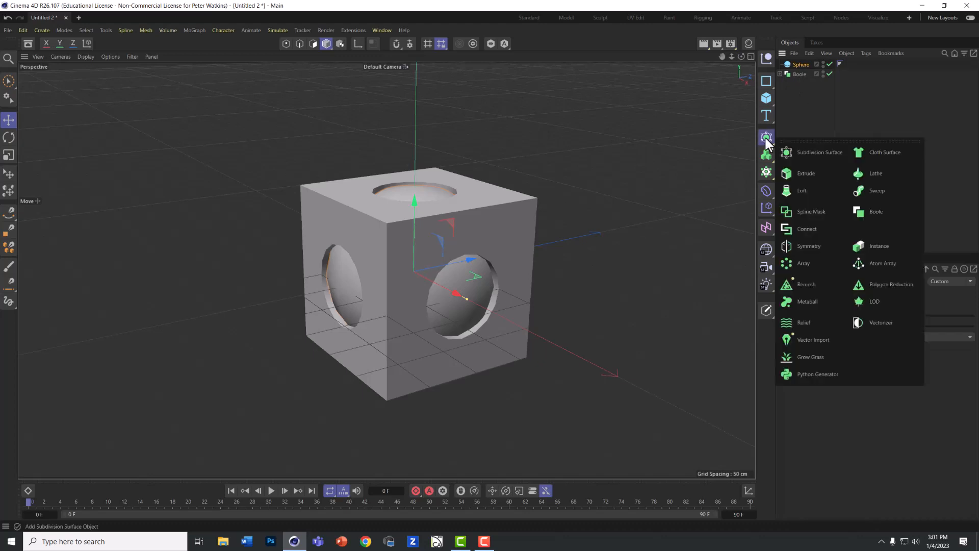
pyautogui.click(875, 212)
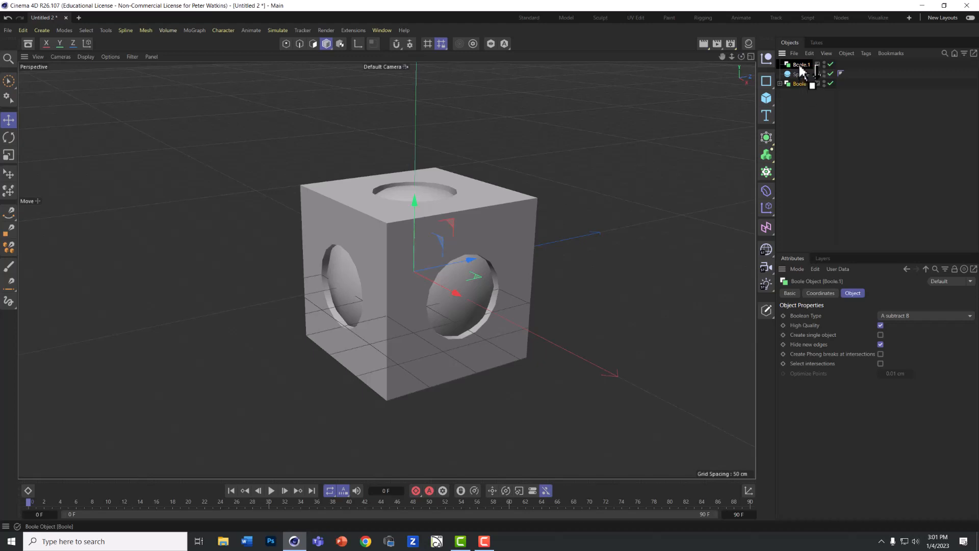
pyautogui.moveTo(799, 65); pyautogui.dragTo(803, 77)
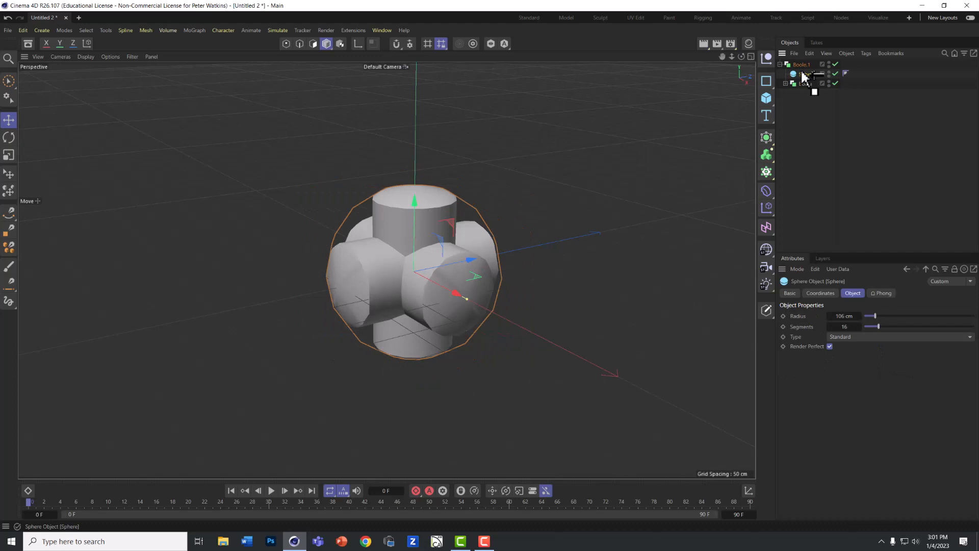
pyautogui.click(804, 84)
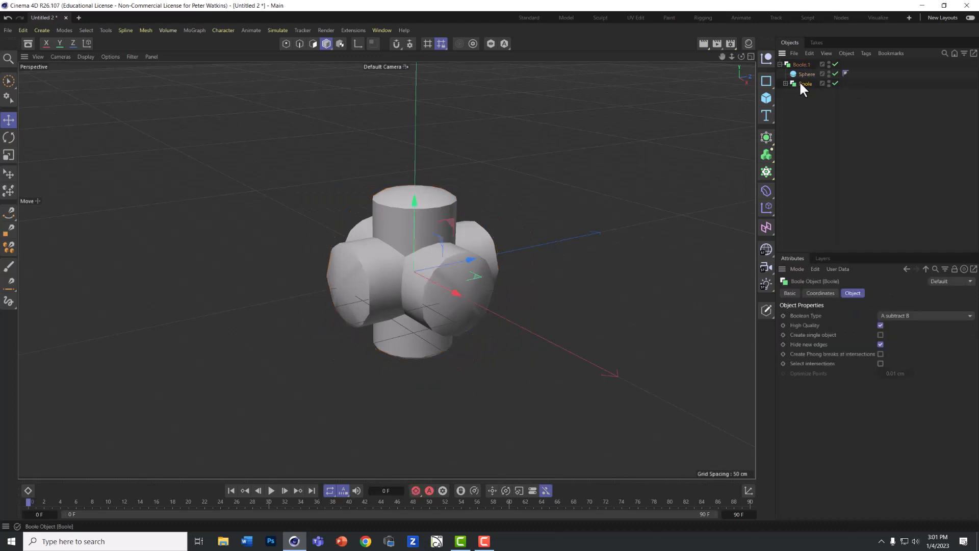
pyautogui.moveTo(800, 82); pyautogui.dragTo(797, 73)
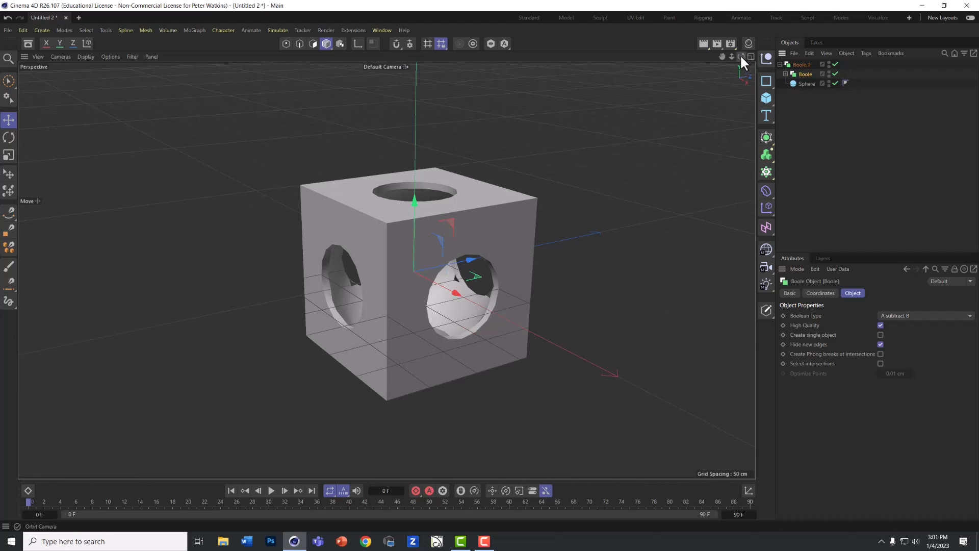
pyautogui.moveTo(742, 56); pyautogui.dragTo(724, 110)
pyautogui.moveTo(386, 270); pyautogui.dragTo(387, 270)
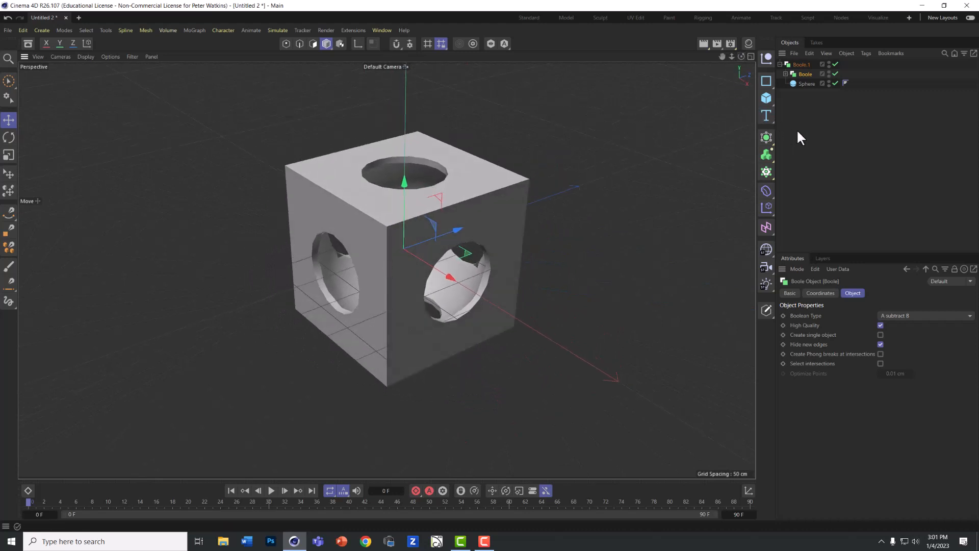
# Collapse the Boole.1 hierarchy and add a second sphere with a radius of 158 cm.
pyautogui.click(779, 64)
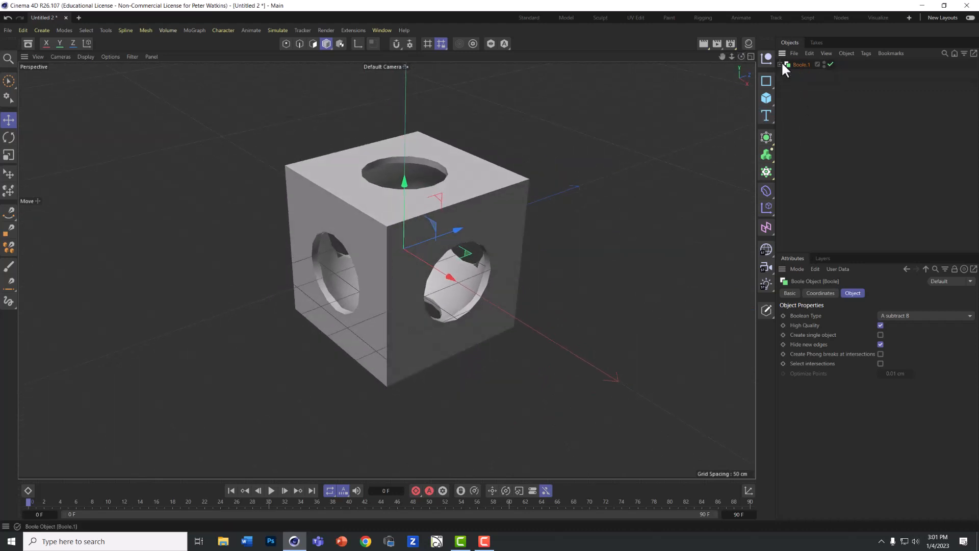
pyautogui.click(765, 97)
pyautogui.click(866, 145)
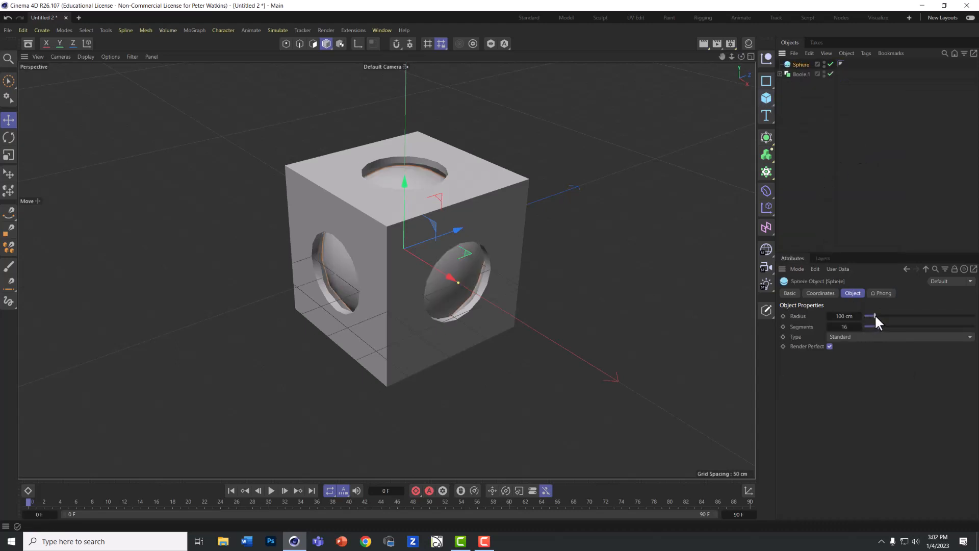
pyautogui.moveTo(874, 314); pyautogui.dragTo(880, 314)
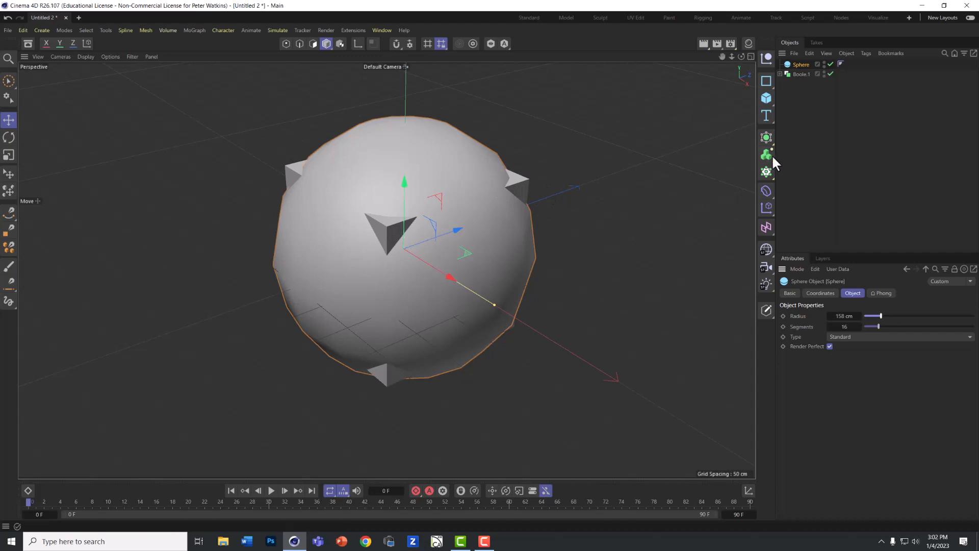
# Add a Boole object and place Sphere and Boole.1 inside it, with Sphere first.
pyautogui.click(766, 140)
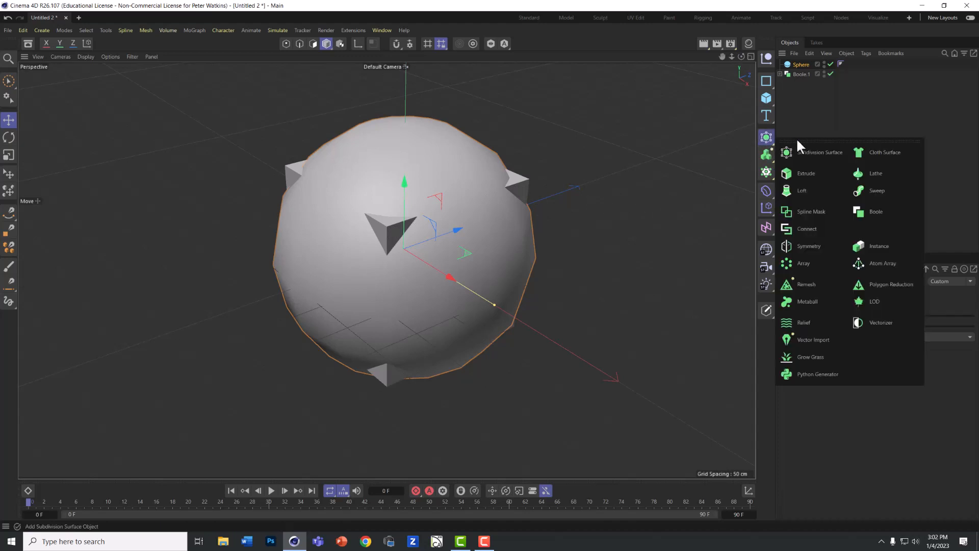
pyautogui.click(875, 207)
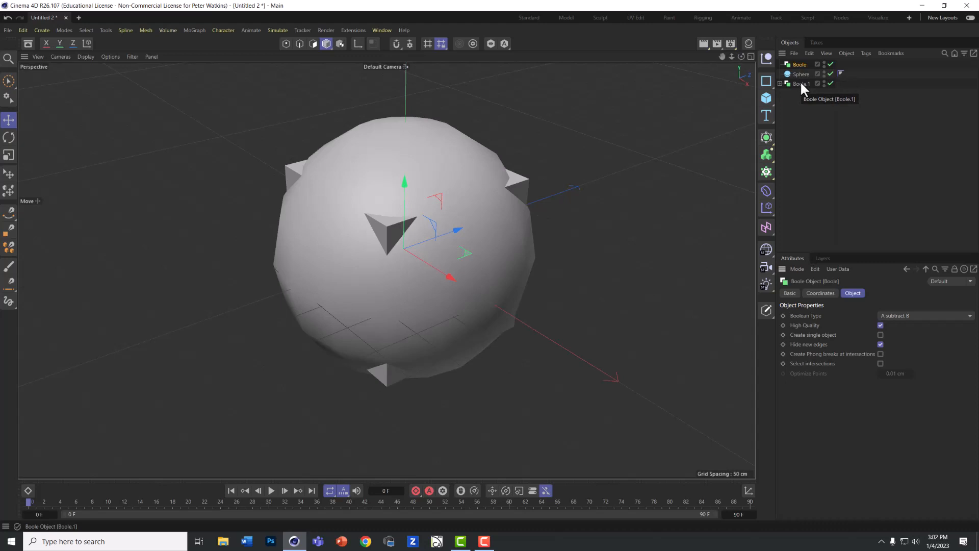
pyautogui.moveTo(800, 80)
pyautogui.mouseDown()
pyautogui.moveTo(800, 66)
pyautogui.moveTo(801, 77)
pyautogui.mouseUp()
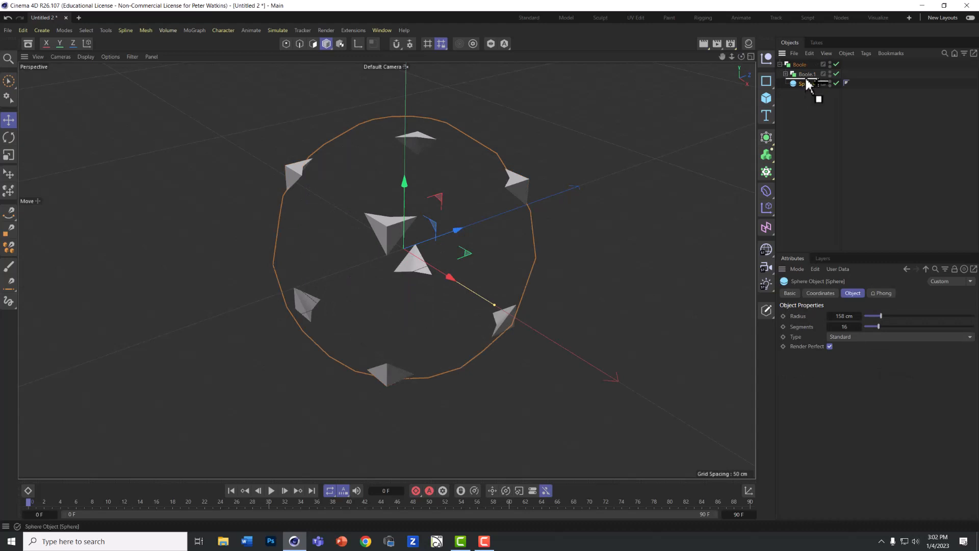
pyautogui.moveTo(803, 81); pyautogui.dragTo(804, 69)
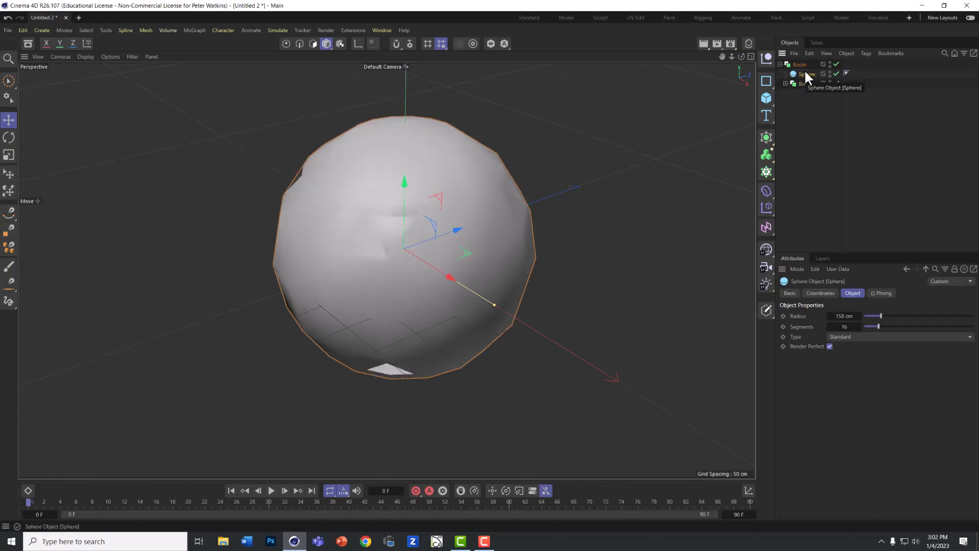
# Set the outer Boole's Boolean Type to A intersect B and select the sphere inside it.
pyautogui.click(799, 66)
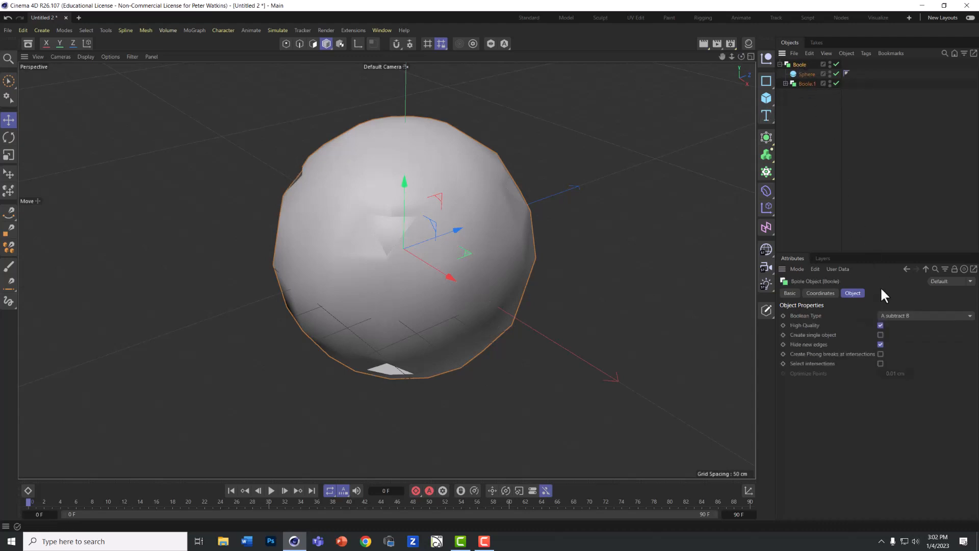
pyautogui.click(910, 315)
pyautogui.click(915, 349)
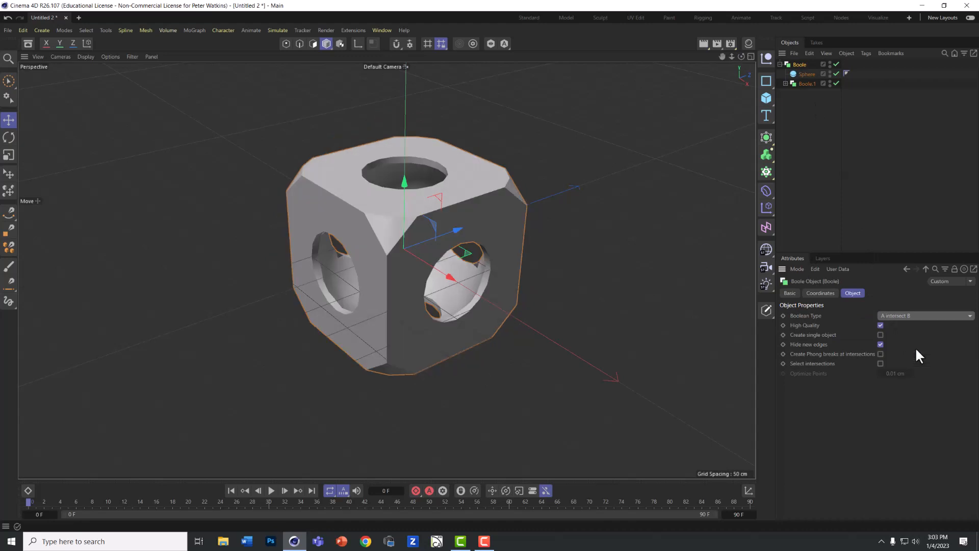
pyautogui.click(801, 73)
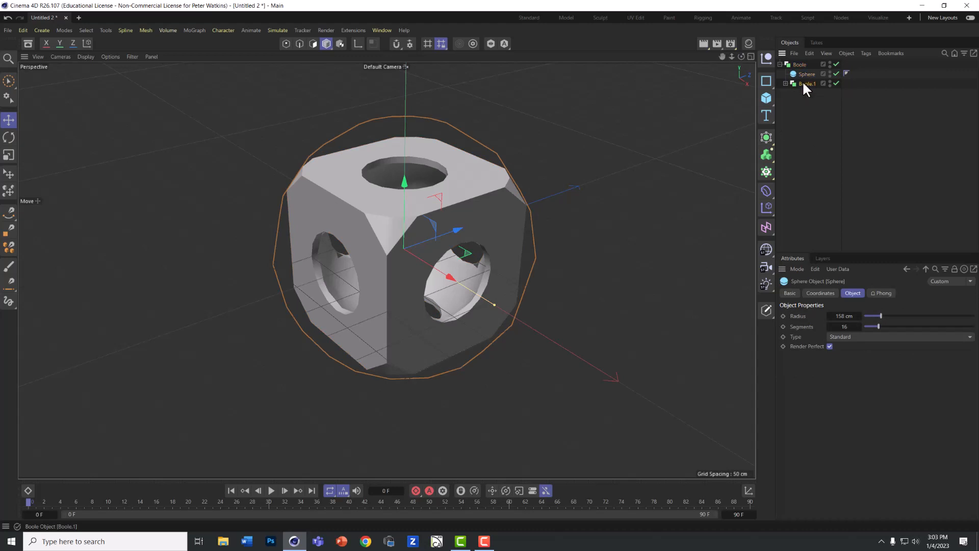
# Deselect everything and save the project to the Desktop as "Cube design 1".
pyautogui.click(683, 148)
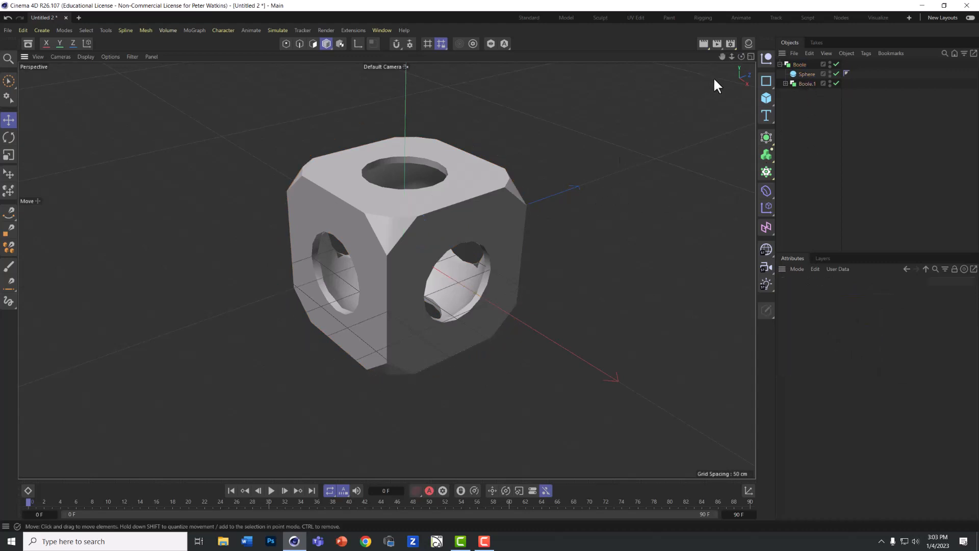
pyautogui.keyDown('alt'); pyautogui.moveTo(602, 143); pyautogui.dragTo(573, 154); pyautogui.keyUp('alt')
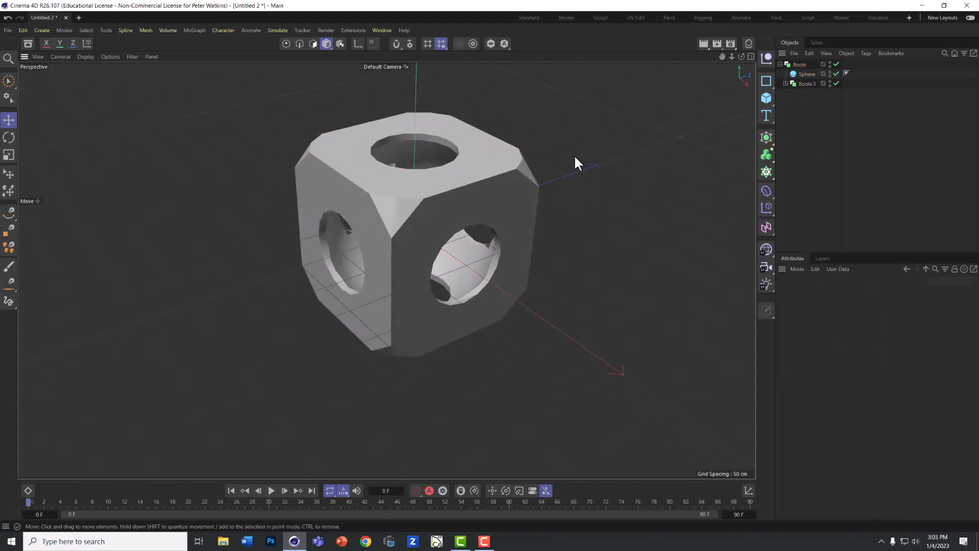
pyautogui.scroll(-2, 574, 155)
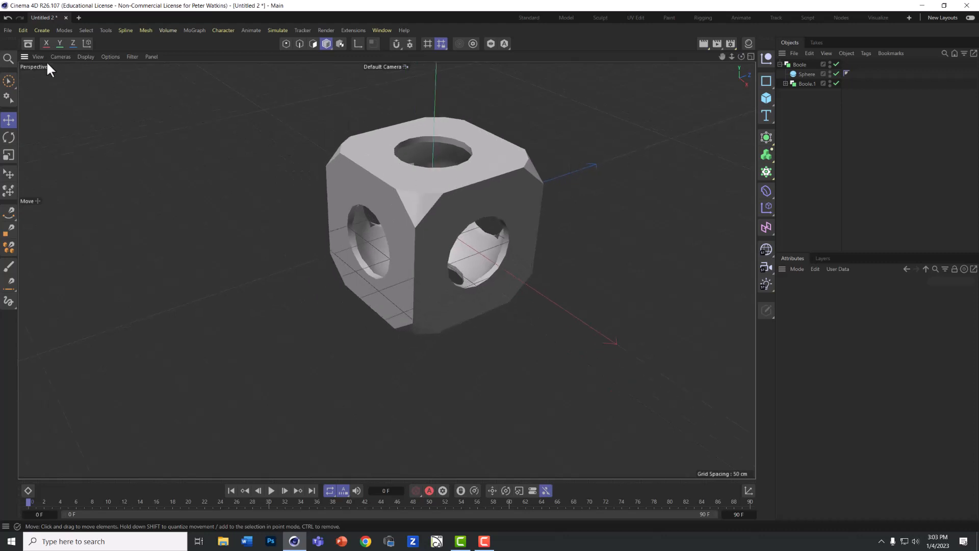
pyautogui.click(8, 30)
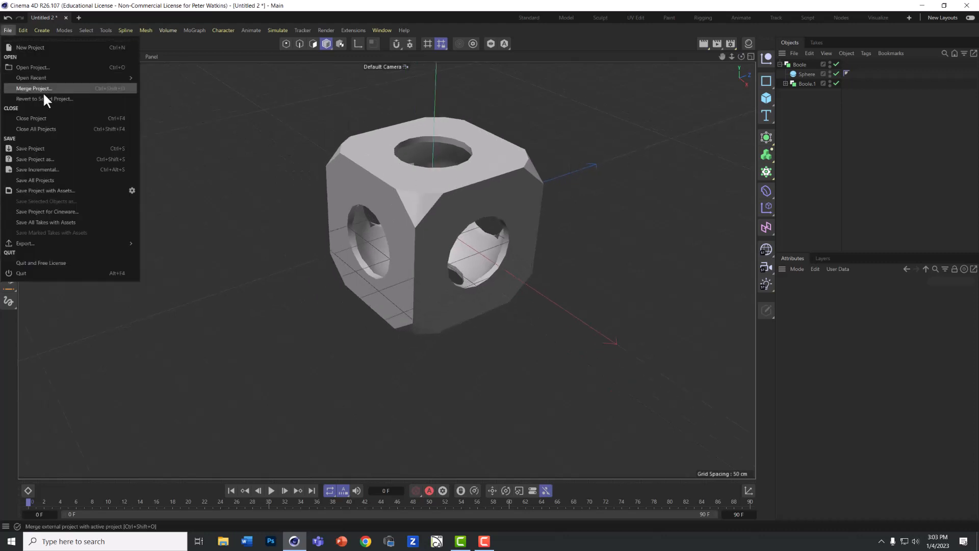
pyautogui.click(39, 147)
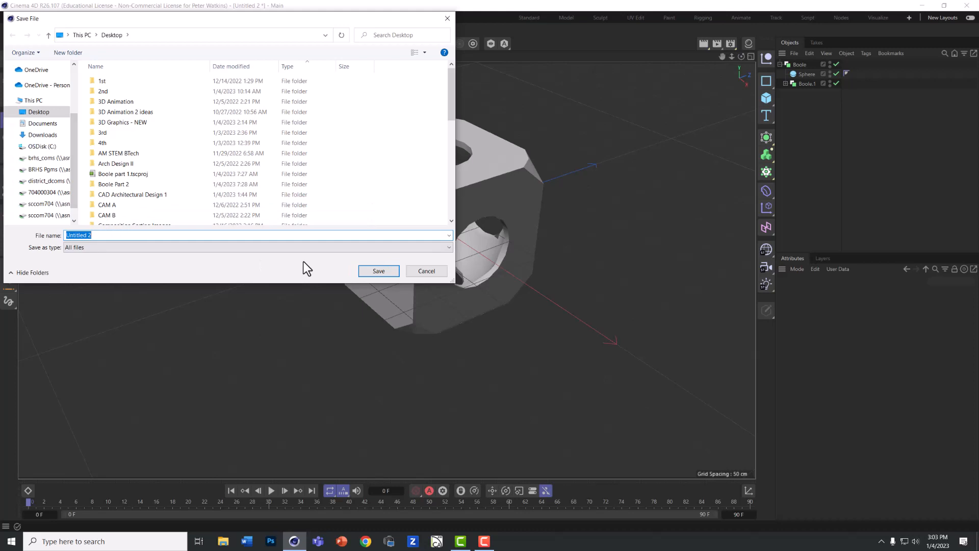
pyautogui.write('Cube design 1')
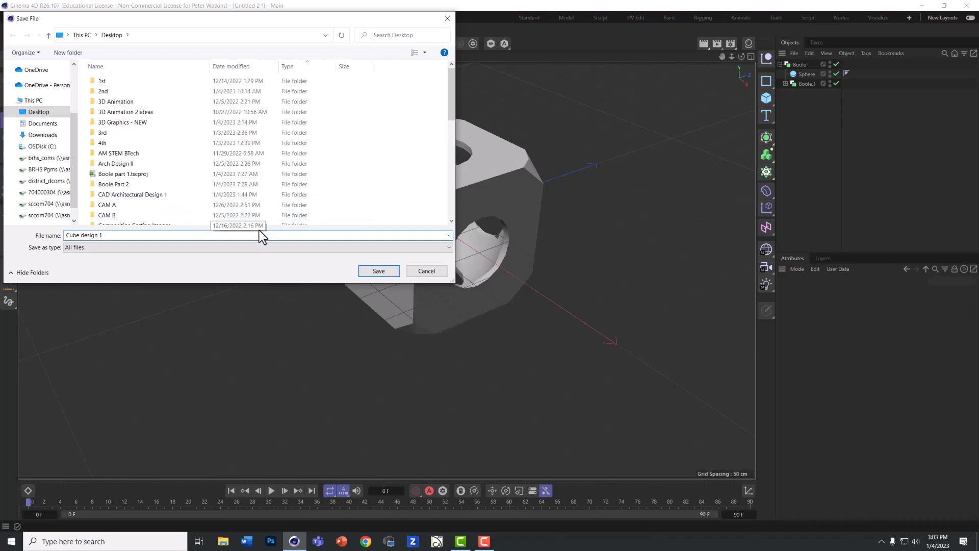
pyautogui.click(377, 271)
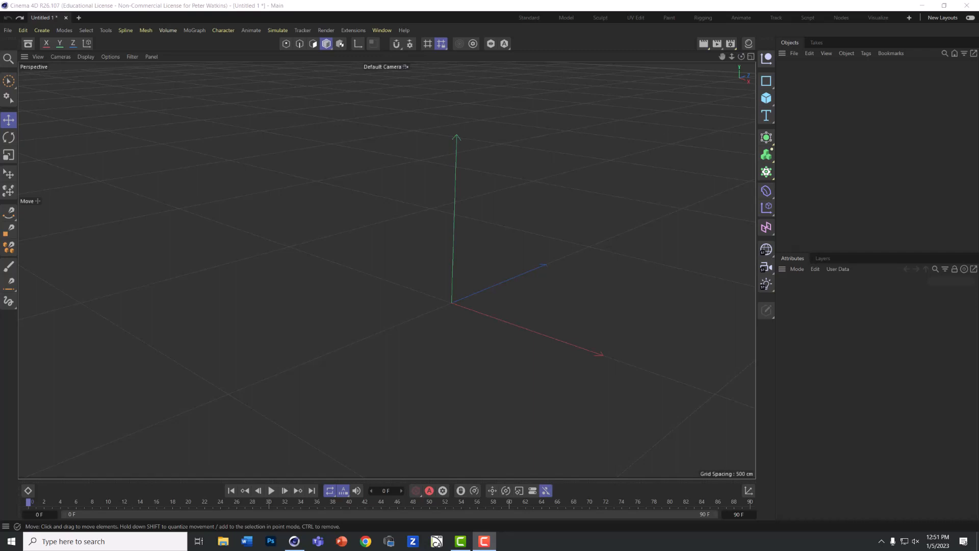
# Add a Rectangle spline and a Circle spline, then raise the circle so its centre sits on the rectangle's upper edge.
pyautogui.click(767, 79)
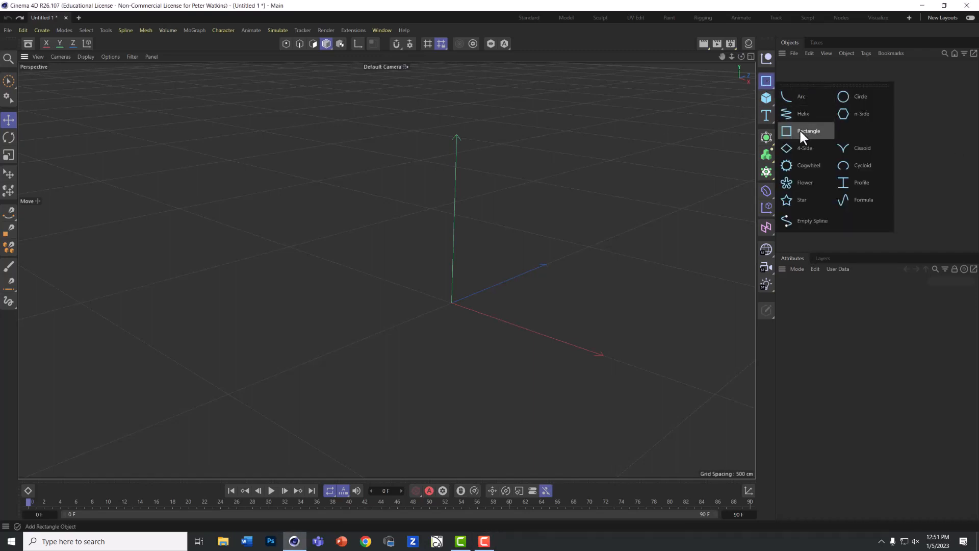
pyautogui.click(799, 130)
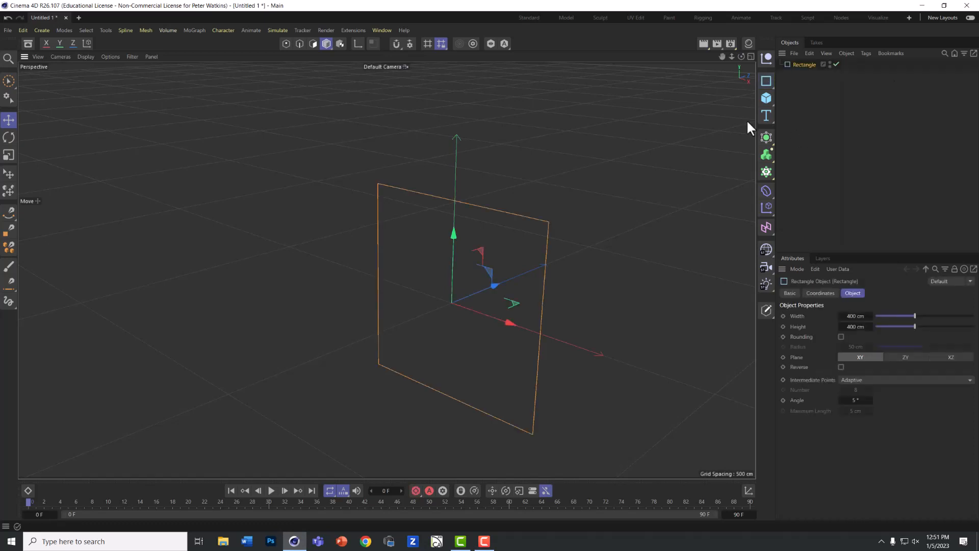
pyautogui.click(765, 79)
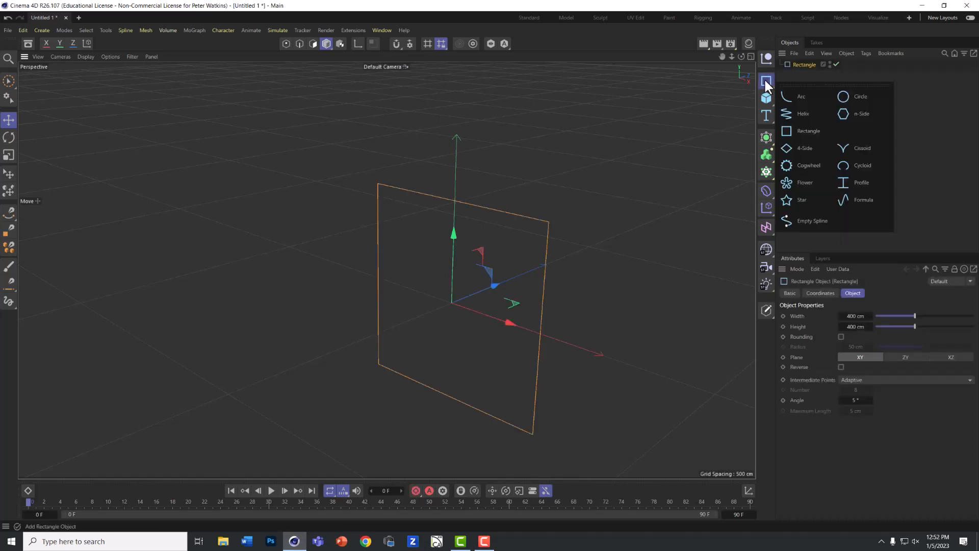
pyautogui.click(851, 96)
pyautogui.moveTo(454, 231); pyautogui.dragTo(467, 124)
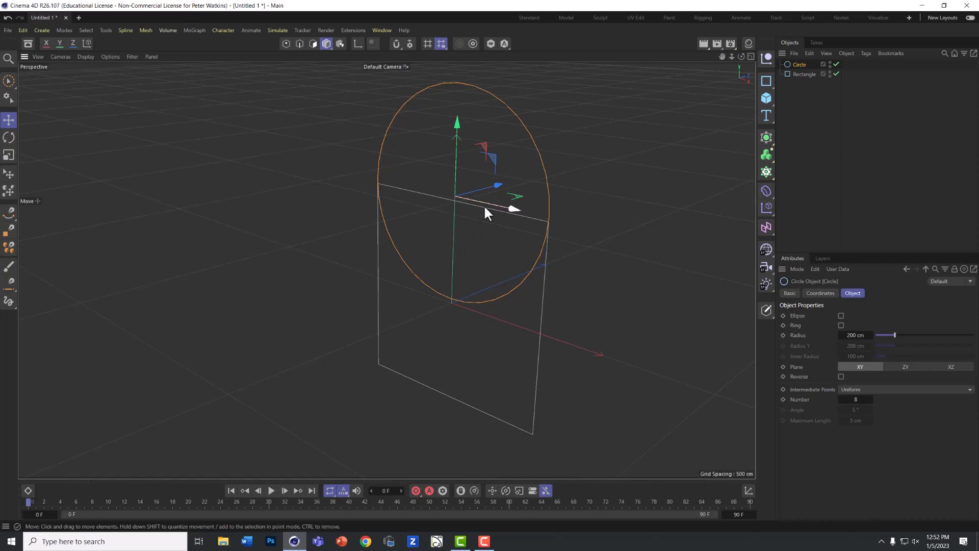
# Merge the circle and rectangle into one arch outline with Spline Union.
pyautogui.click(765, 137)
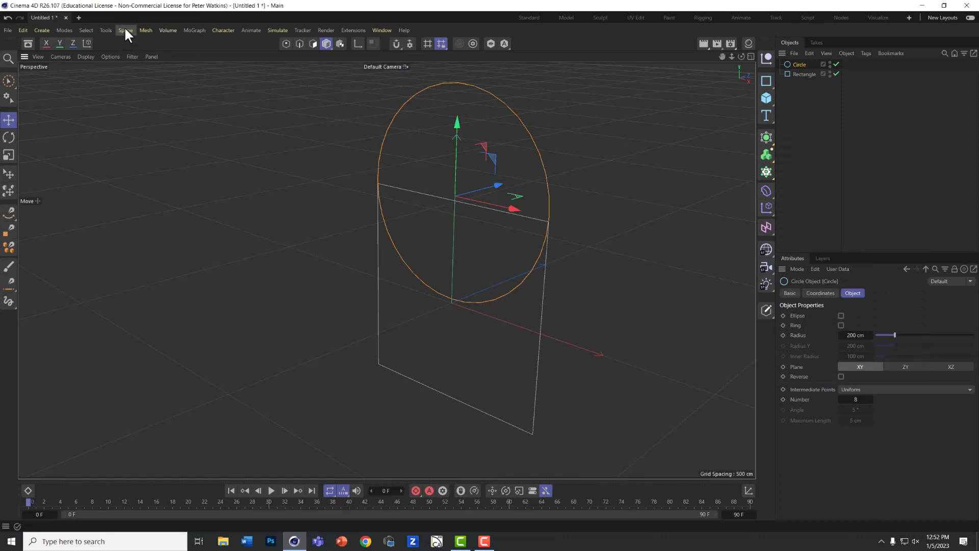
pyautogui.moveTo(805, 74); pyautogui.dragTo(798, 73)
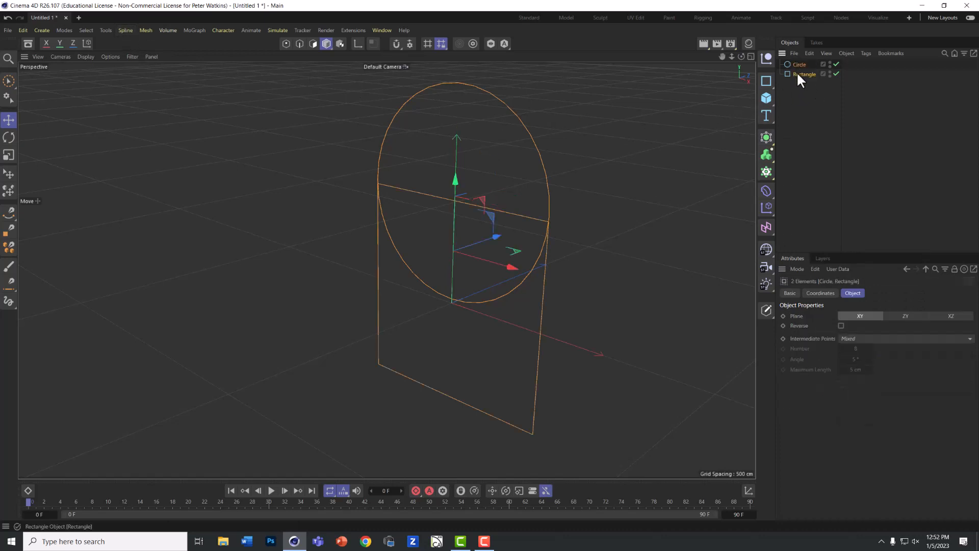
pyautogui.click(125, 30)
pyautogui.moveTo(134, 201)
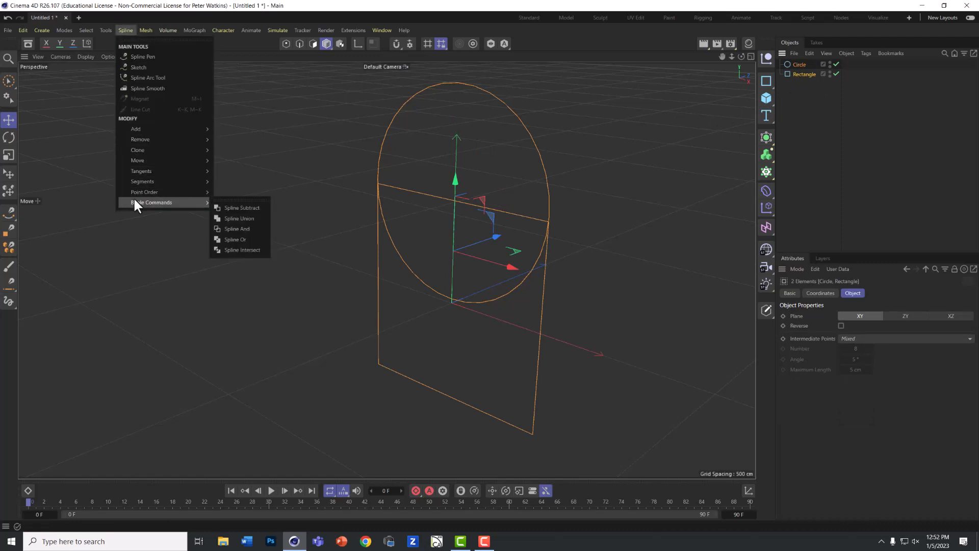
pyautogui.click(239, 217)
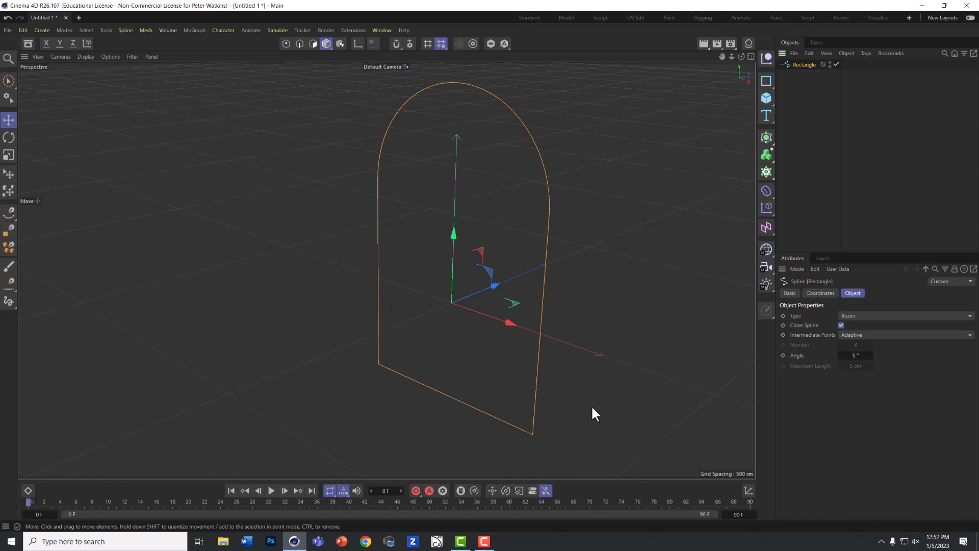
# Add an Extrude object and place the arch-shaped Rectangle spline inside it.
pyautogui.click(766, 137)
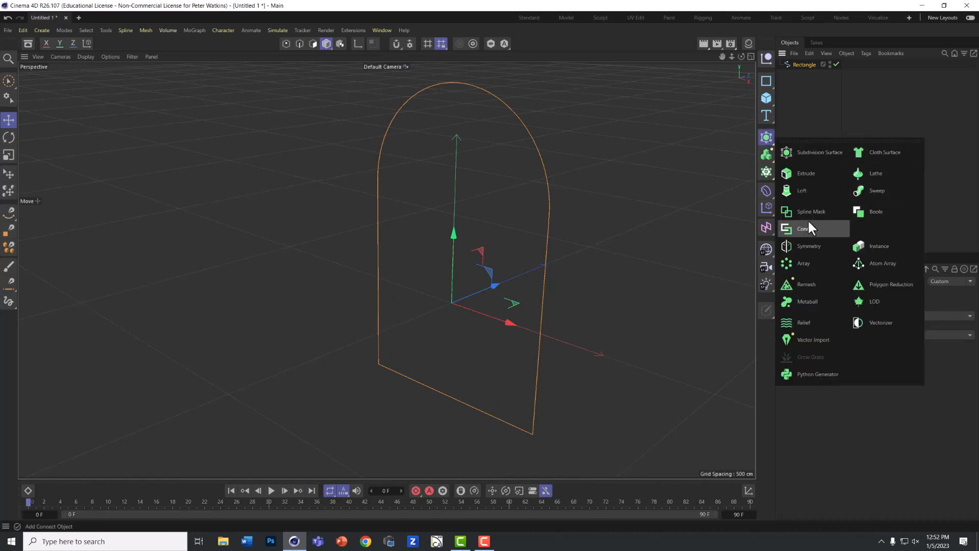
pyautogui.click(802, 173)
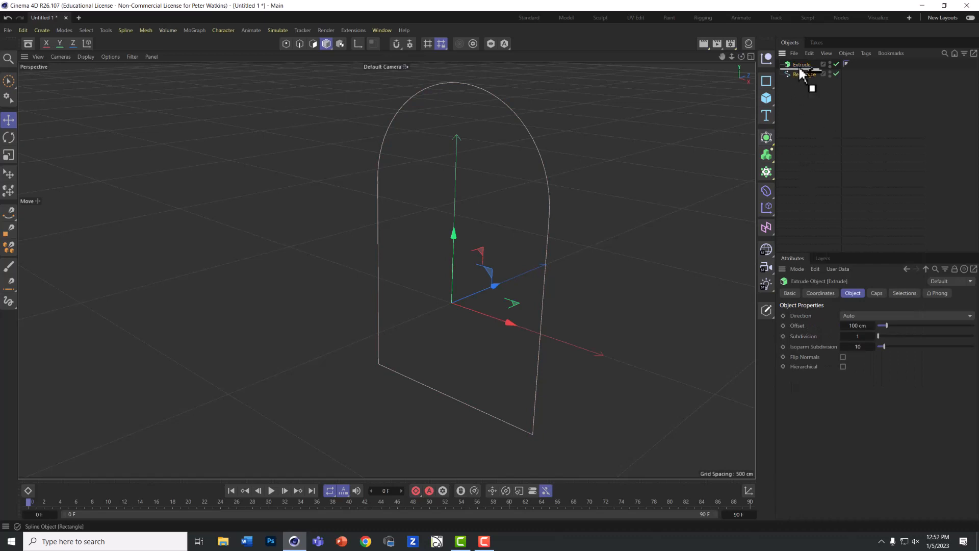
pyautogui.moveTo(799, 65); pyautogui.dragTo(798, 65)
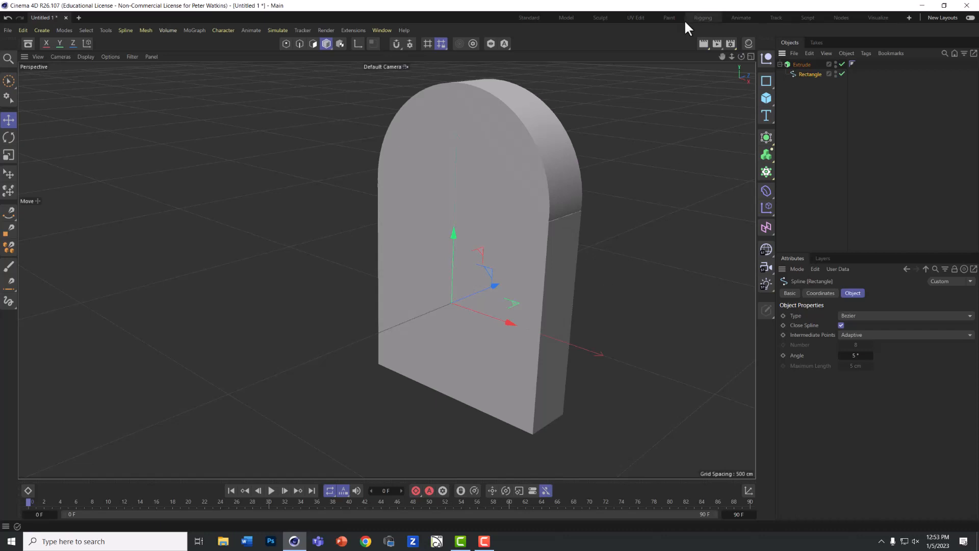
# Add a cube shaped into a wall about 71 cm thick, 540 cm high and 1143 cm long, raised above the arch's base.
pyautogui.moveTo(762, 92); pyautogui.dragTo(789, 106)
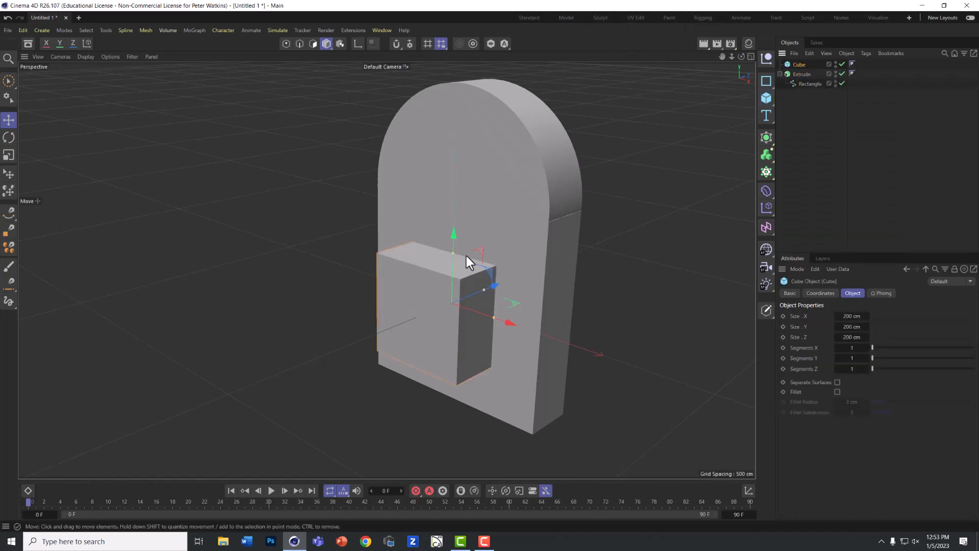
pyautogui.moveTo(482, 286); pyautogui.dragTo(597, 210)
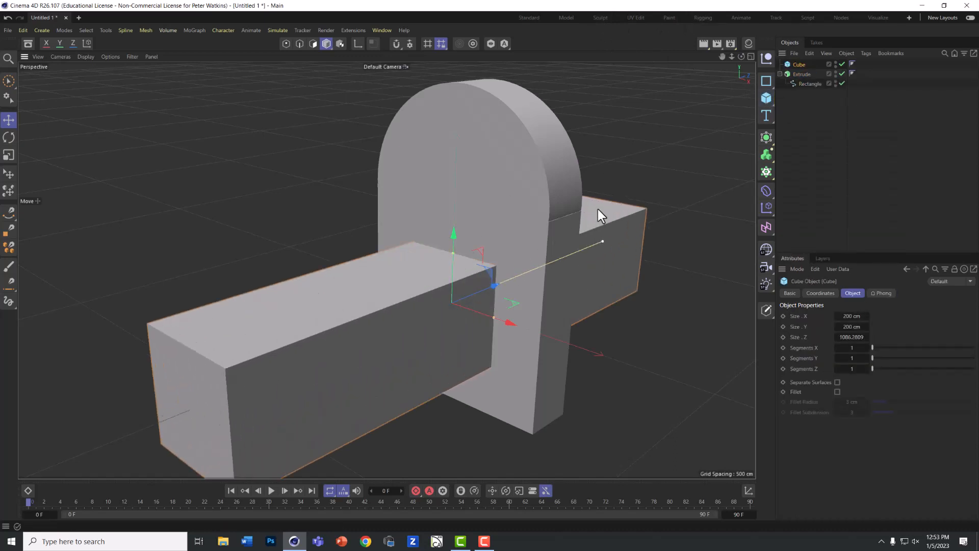
pyautogui.moveTo(452, 254); pyautogui.dragTo(459, 64)
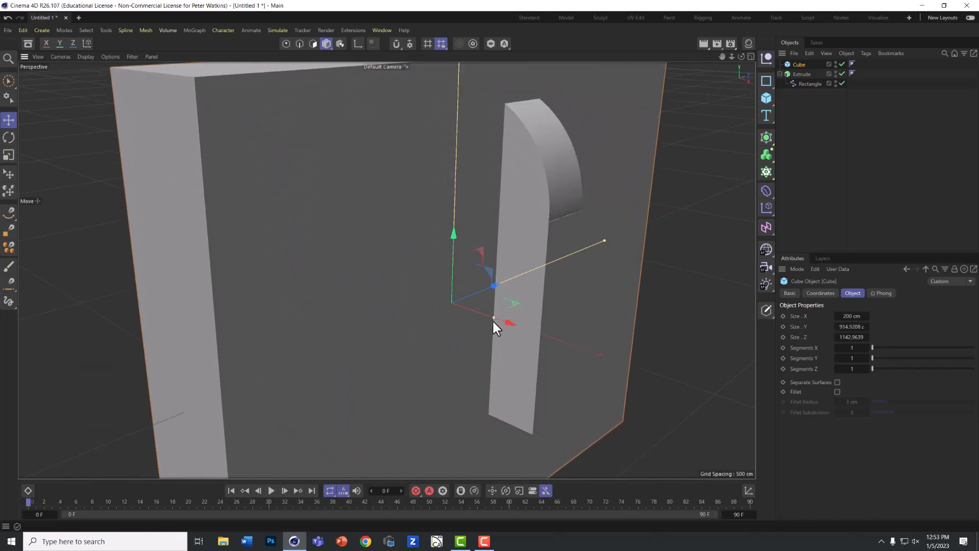
pyautogui.moveTo(487, 317); pyautogui.dragTo(466, 308)
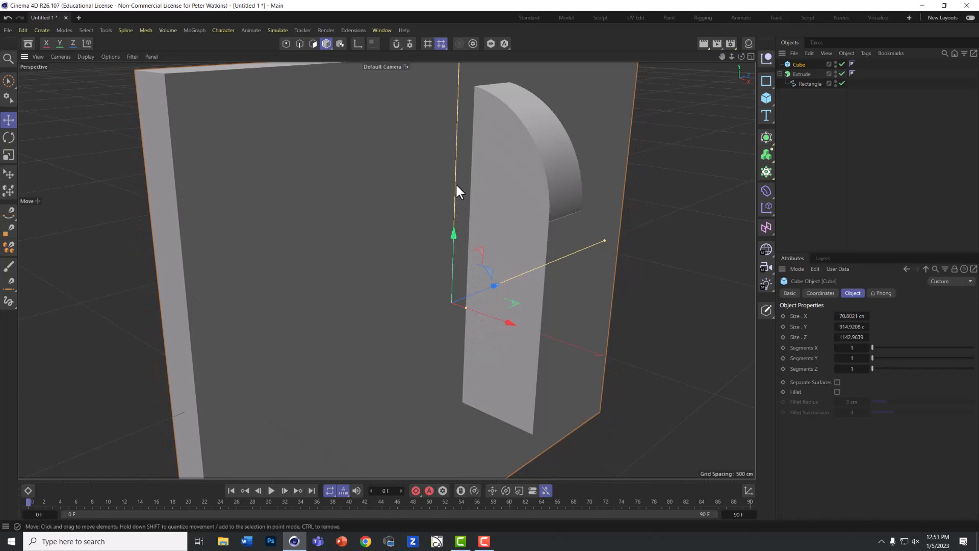
pyautogui.scroll(-5, 462, 162)
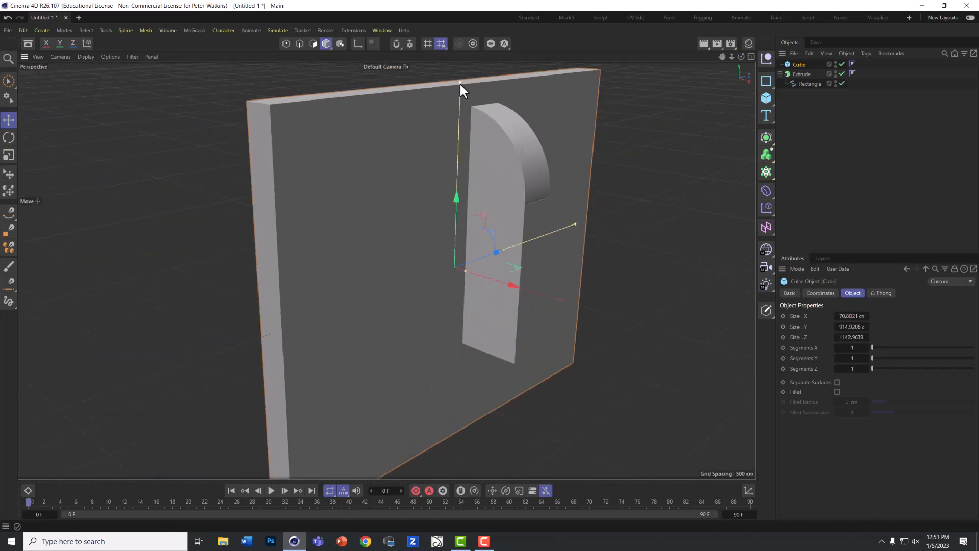
pyautogui.moveTo(459, 82); pyautogui.dragTo(452, 120)
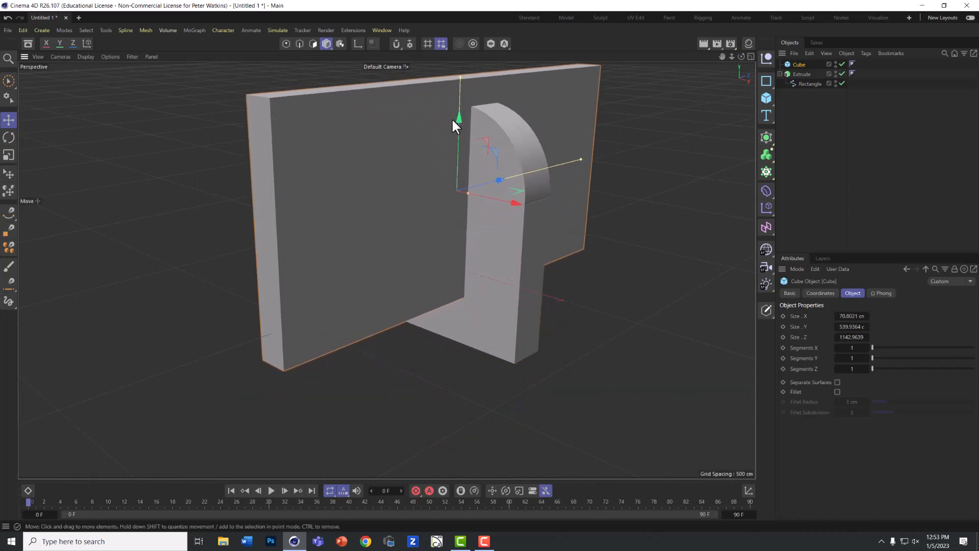
# Rotate the Extrude object about its vertical axis so the arch faces the wall's broad side.
pyautogui.click(796, 73)
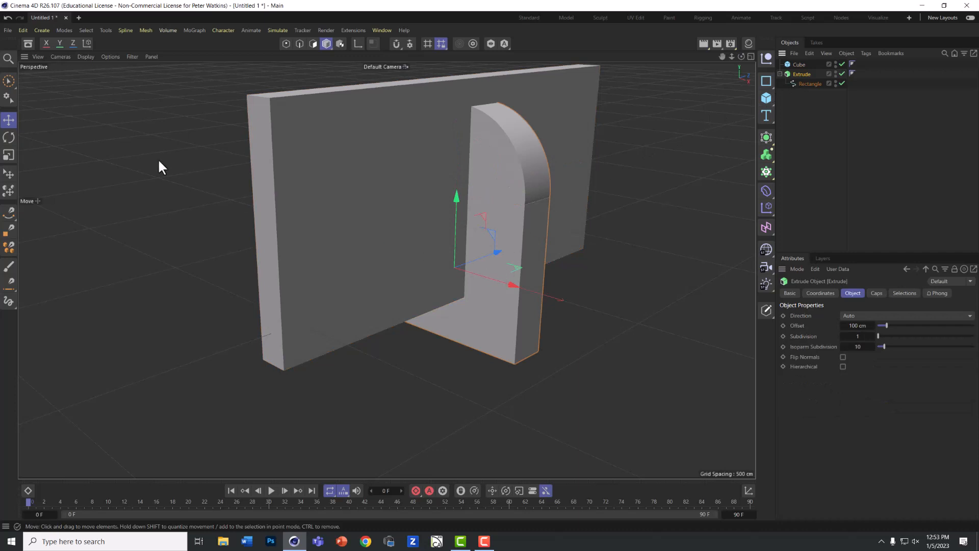
pyautogui.click(8, 137)
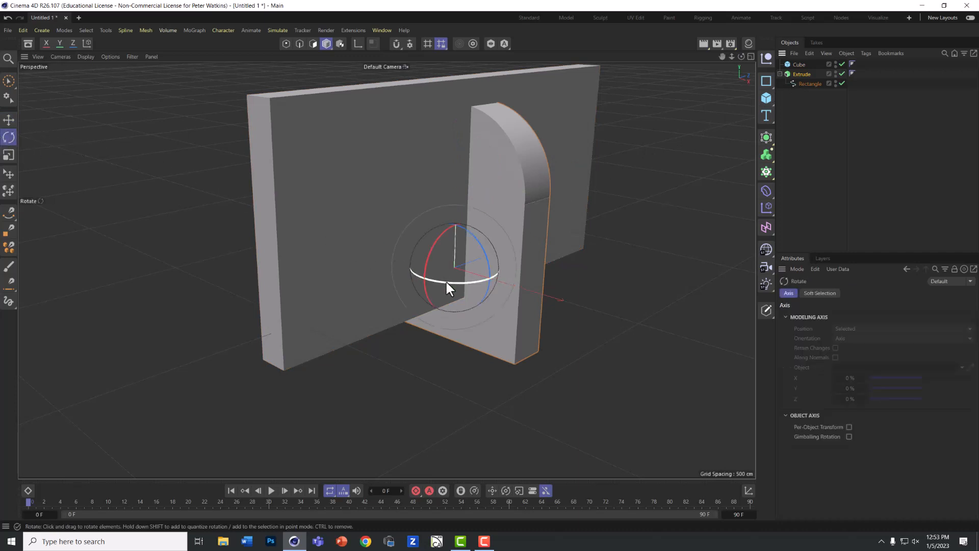
pyautogui.moveTo(447, 281); pyautogui.dragTo(583, 279)
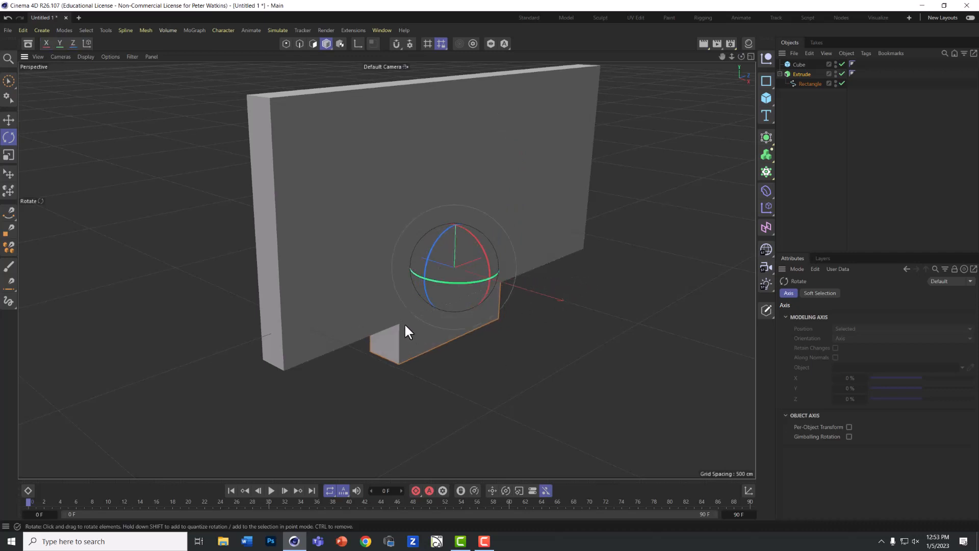
# Increase the Extrude object's offset and move the arch so it passes through both sides of the wall.
pyautogui.click(799, 74)
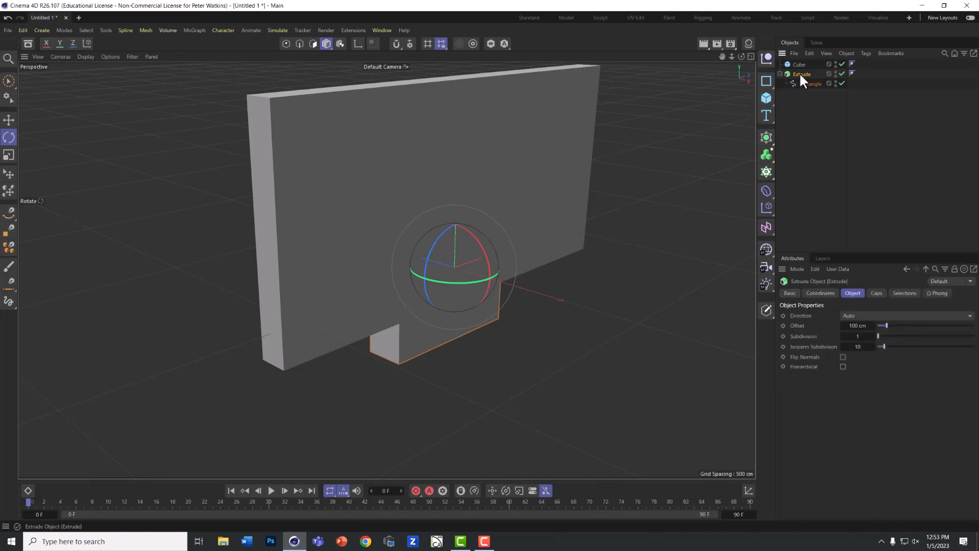
pyautogui.moveTo(884, 326)
pyautogui.mouseDown()
pyautogui.moveTo(901, 328)
pyautogui.moveTo(895, 325)
pyautogui.mouseUp()
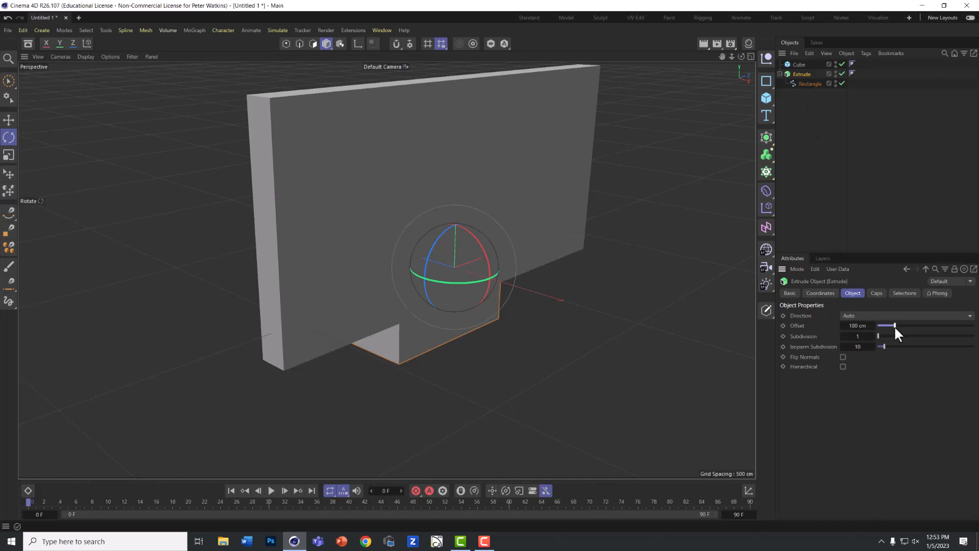
pyautogui.click(9, 120)
pyautogui.moveTo(411, 249); pyautogui.dragTo(439, 264)
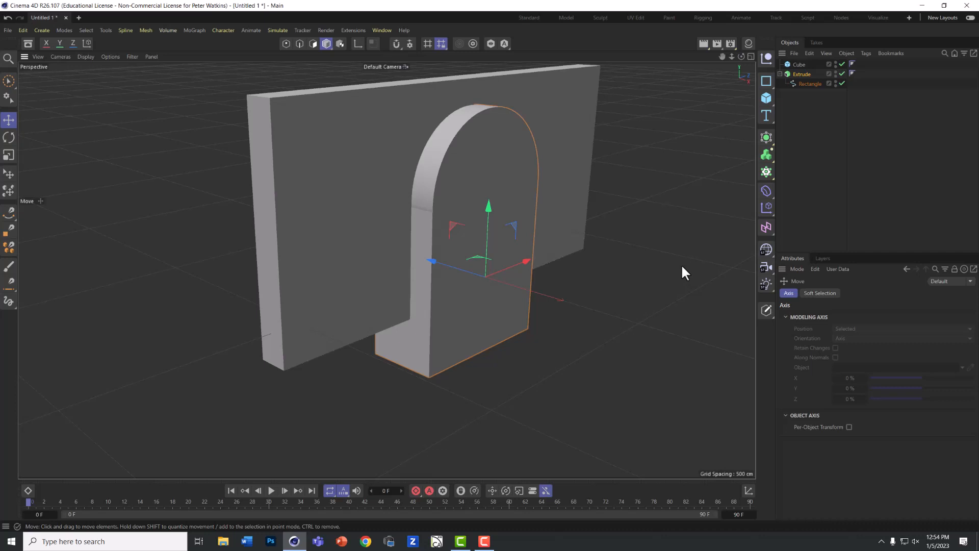
# Save the project to the Desktop as "doorway".
pyautogui.click(6, 28)
pyautogui.click(30, 148)
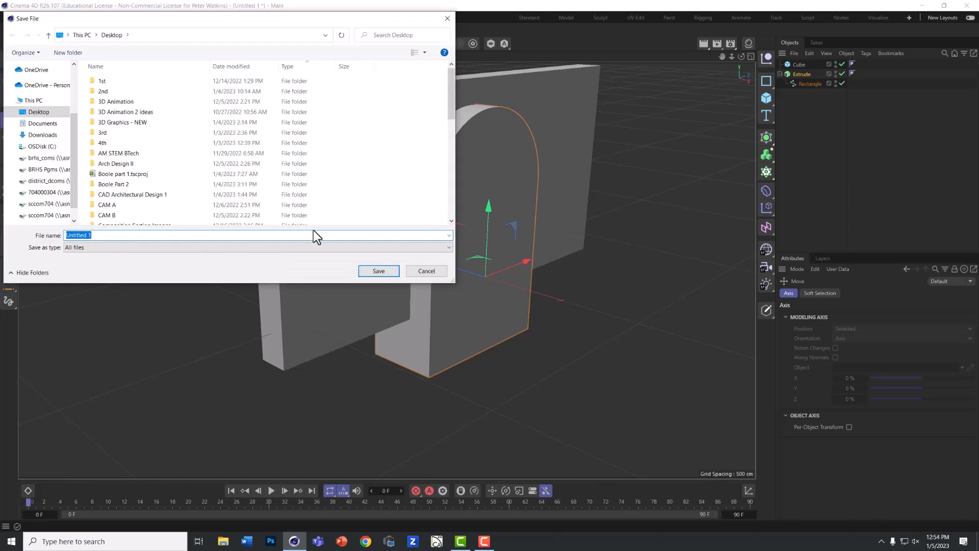
pyautogui.write('doorway')
pyautogui.click(378, 271)
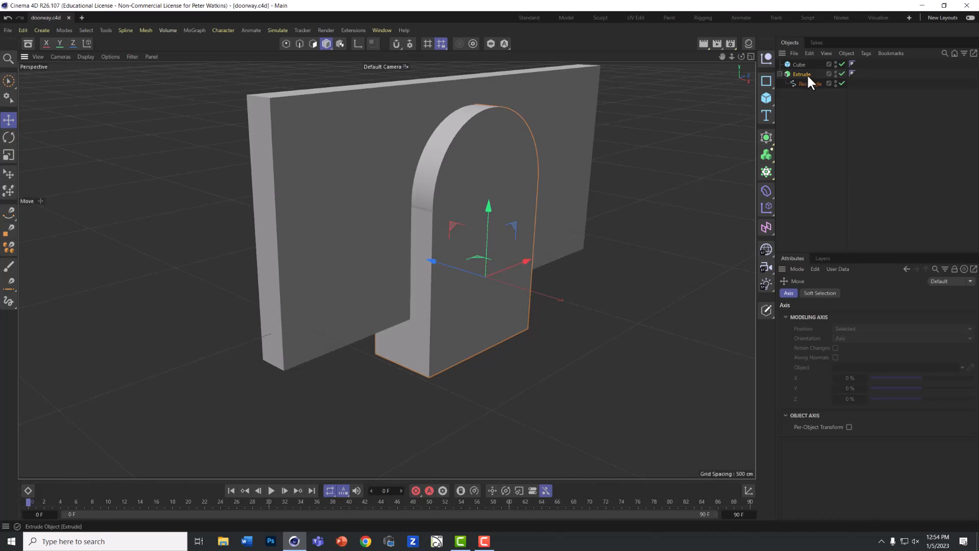
# Cut the arched opening with a Boole object, placing Cube and Extrude inside it with Cube first.
pyautogui.click(764, 164)
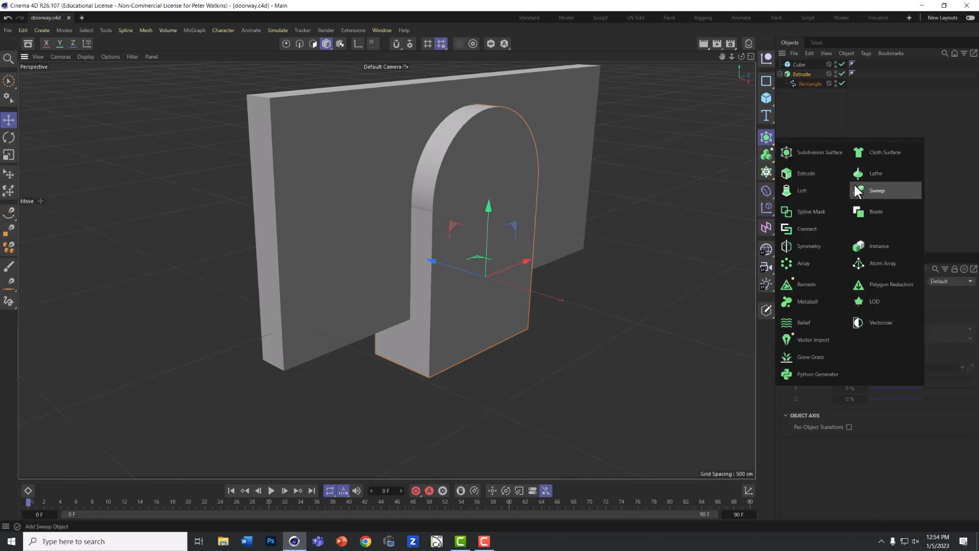
pyautogui.click(864, 212)
pyautogui.click(780, 83)
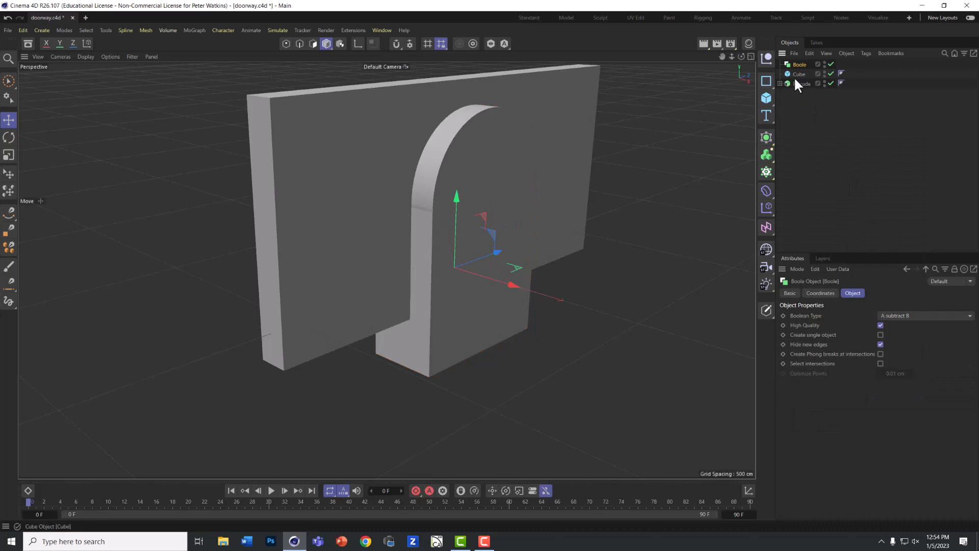
pyautogui.moveTo(793, 77); pyautogui.dragTo(800, 64)
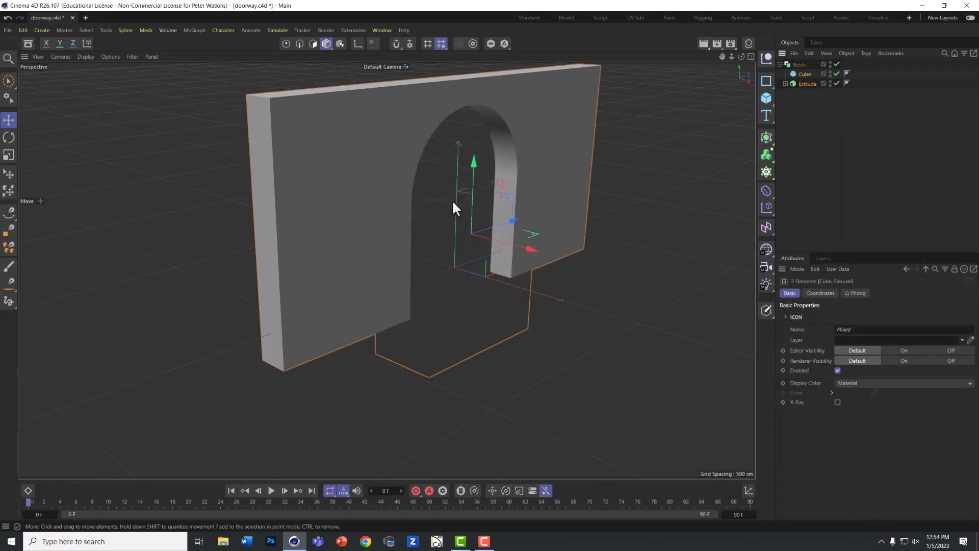
# Rename the Extrude object as "doorway" and place a duplicate of it outside the Boole.
pyautogui.click(803, 82)
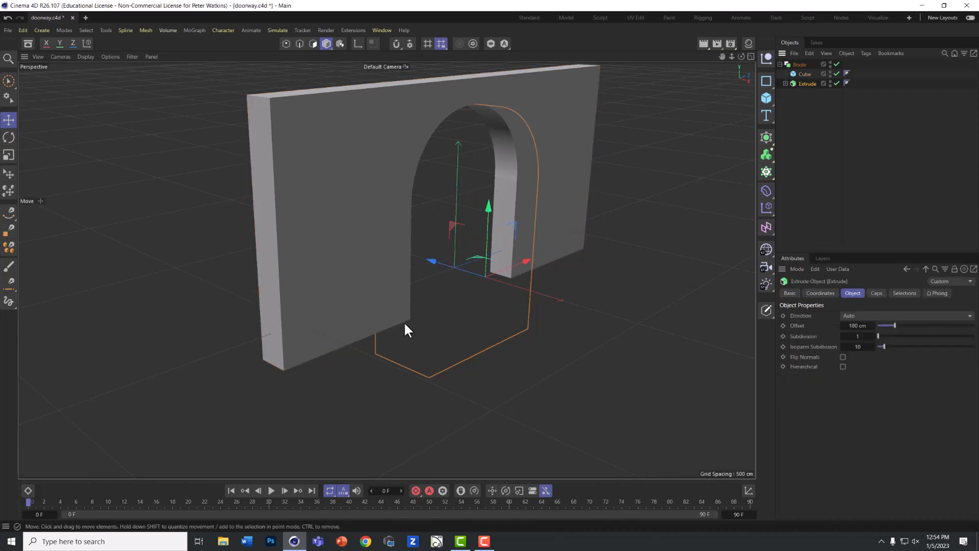
pyautogui.click(804, 90)
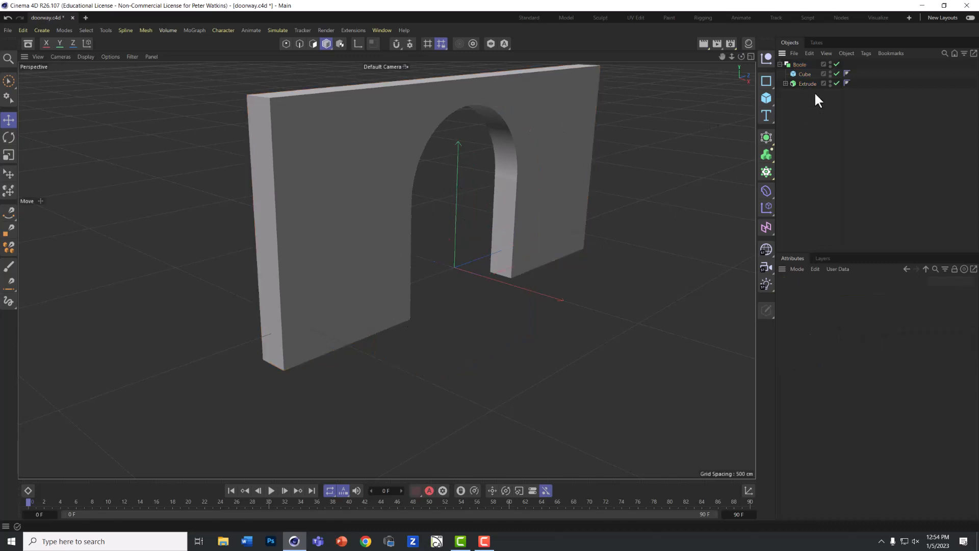
pyautogui.click(806, 82)
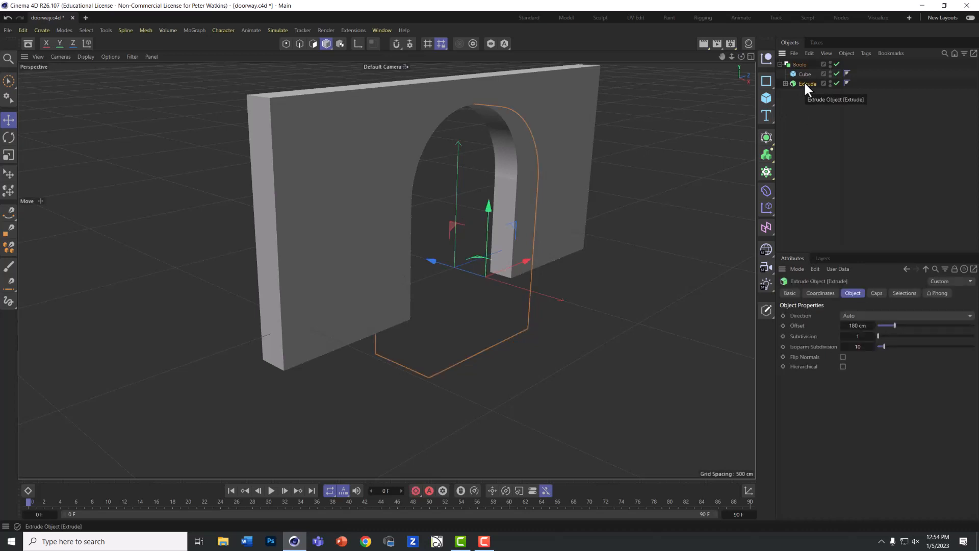
pyautogui.doubleClick(806, 84)
pyautogui.write('d')
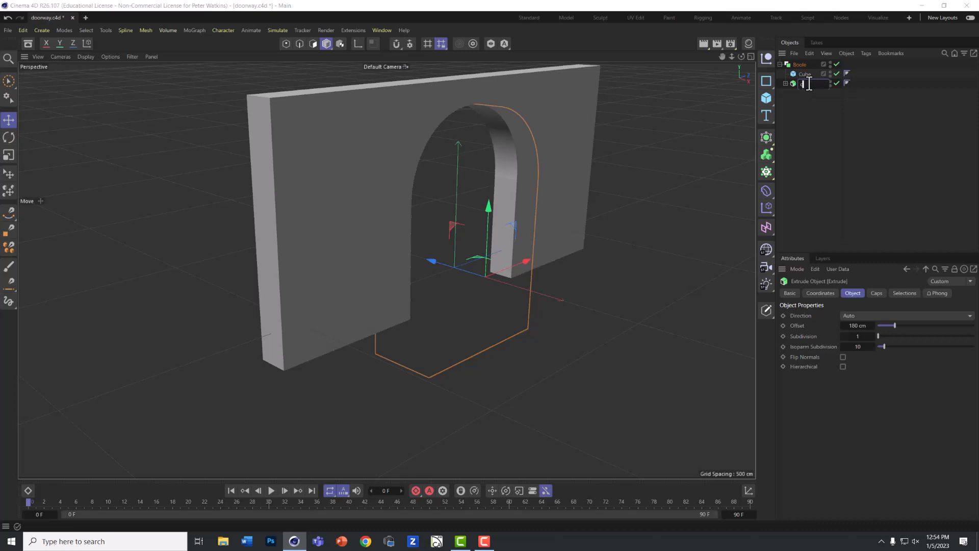
pyautogui.write('oorway')
pyautogui.click(815, 110)
pyautogui.click(804, 84)
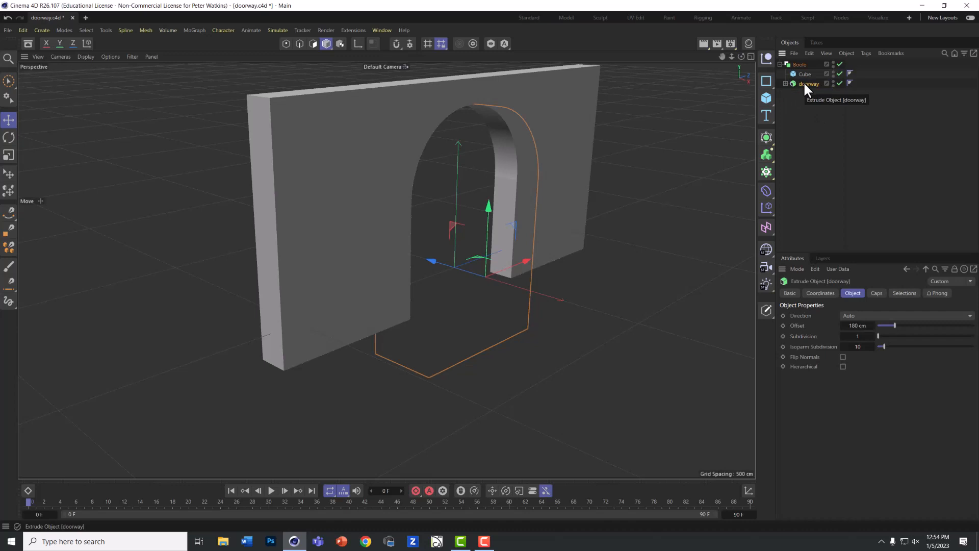
pyautogui.keyDown('ctrl'); pyautogui.moveTo(803, 85); pyautogui.dragTo(804, 94); pyautogui.keyUp('ctrl')
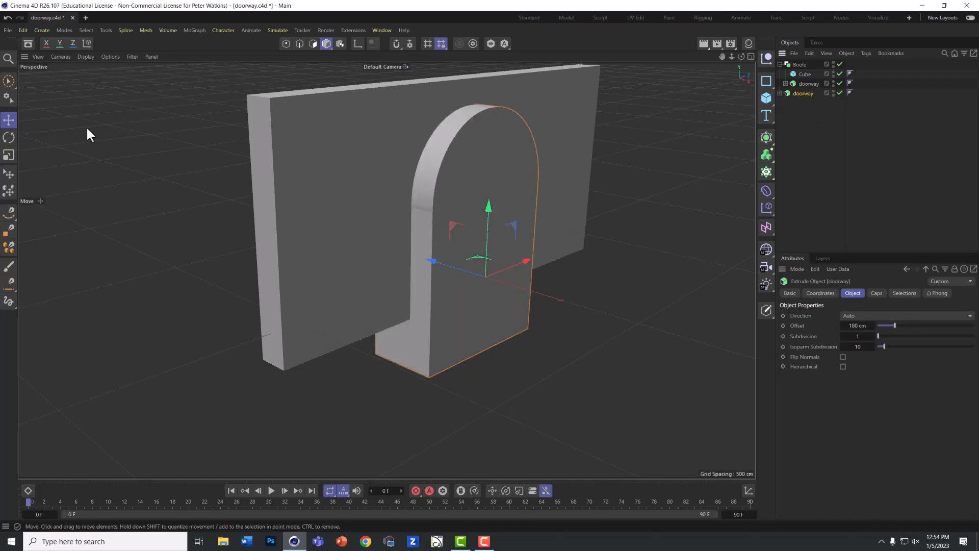
# Scale the doorway copy up slightly and move it outward so it cuts only partway into the wall's front.
pyautogui.click(8, 155)
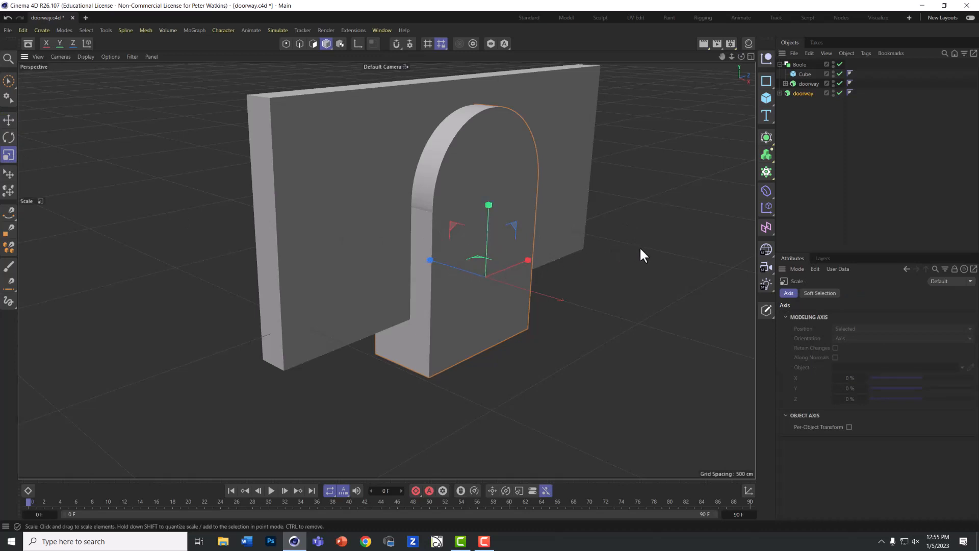
pyautogui.moveTo(640, 246); pyautogui.dragTo(680, 262)
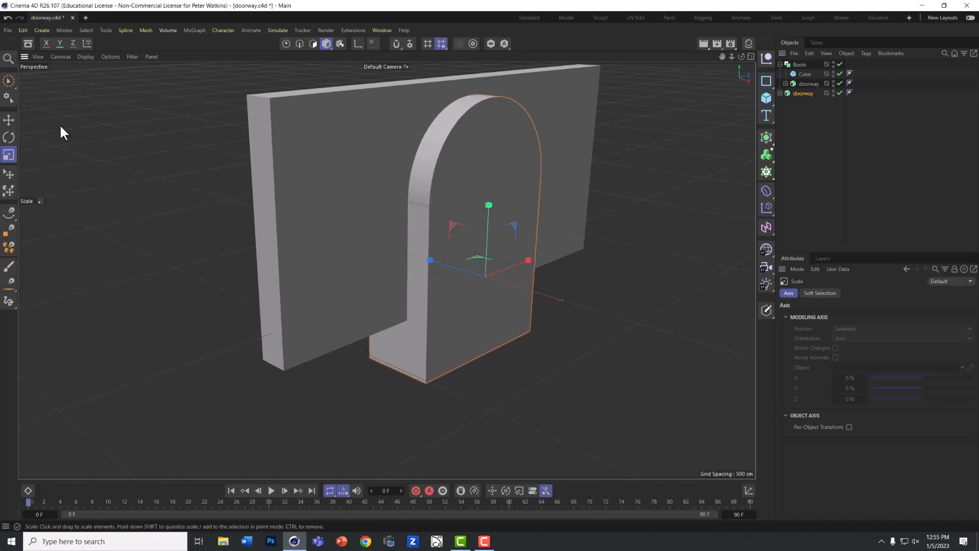
pyautogui.click(9, 120)
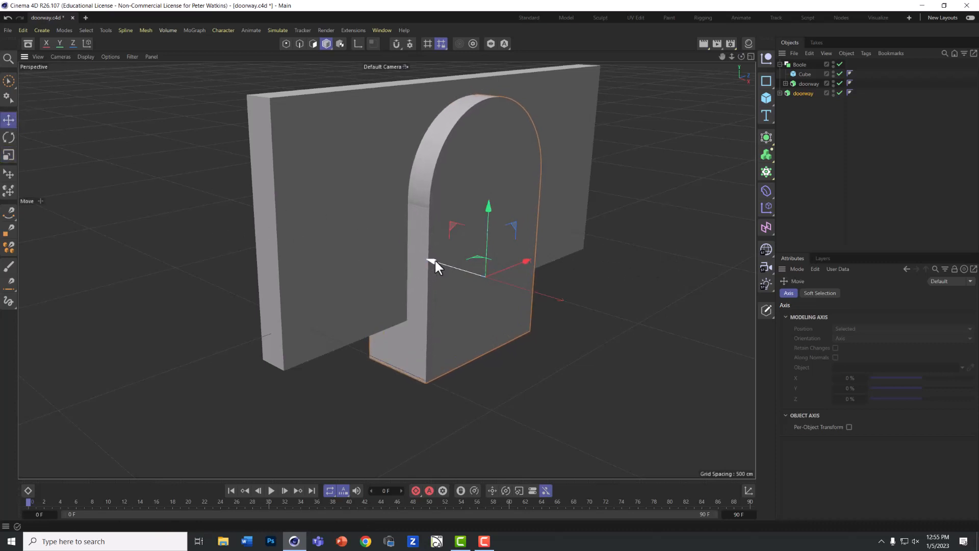
pyautogui.moveTo(435, 260); pyautogui.dragTo(468, 290)
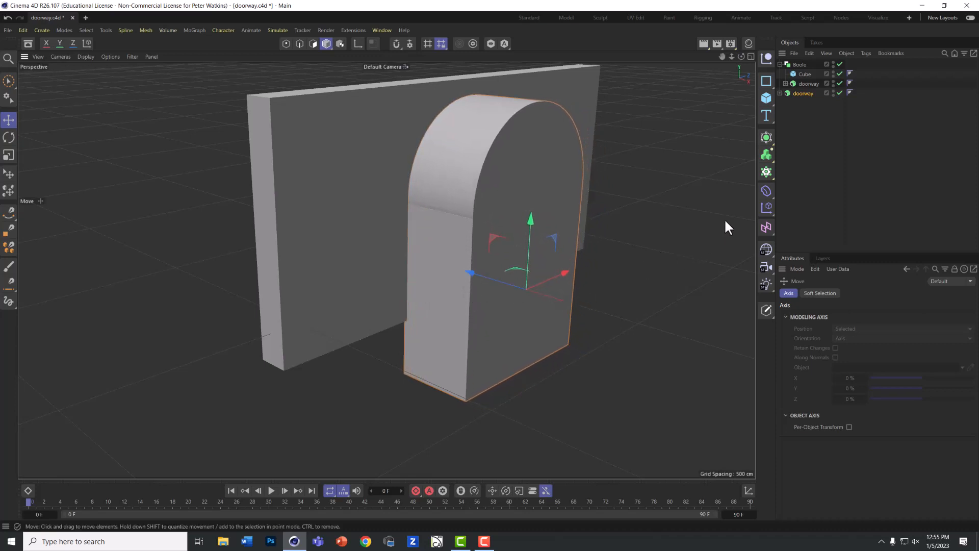
# Add a second Boole object and place the first Boole and the doorway copy inside it, with the first Boole on top.
pyautogui.click(779, 64)
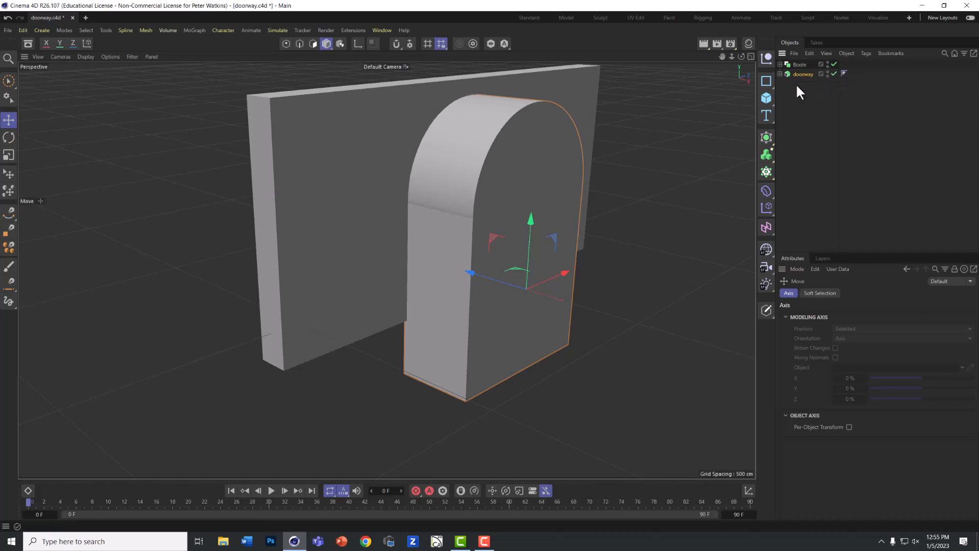
pyautogui.click(766, 136)
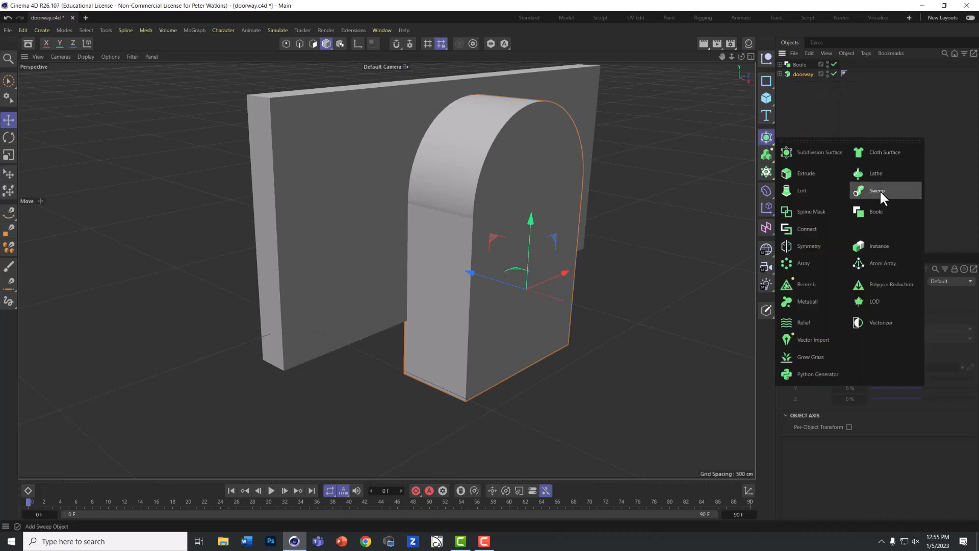
pyautogui.click(876, 207)
pyautogui.click(806, 83)
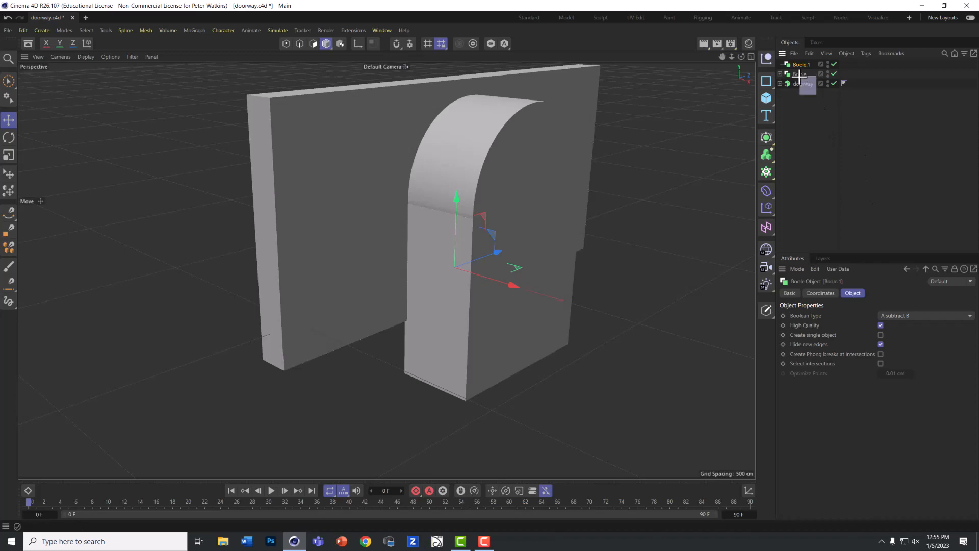
pyautogui.keyDown('ctrl'); pyautogui.click(800, 75); pyautogui.keyUp('ctrl')
pyautogui.moveTo(801, 72); pyautogui.dragTo(802, 69)
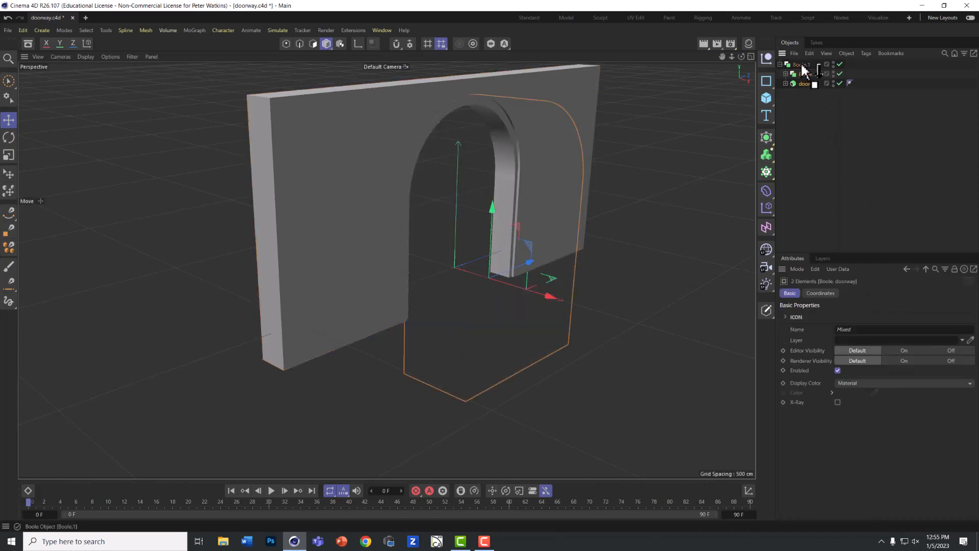
pyautogui.moveTo(741, 56); pyautogui.dragTo(614, 137)
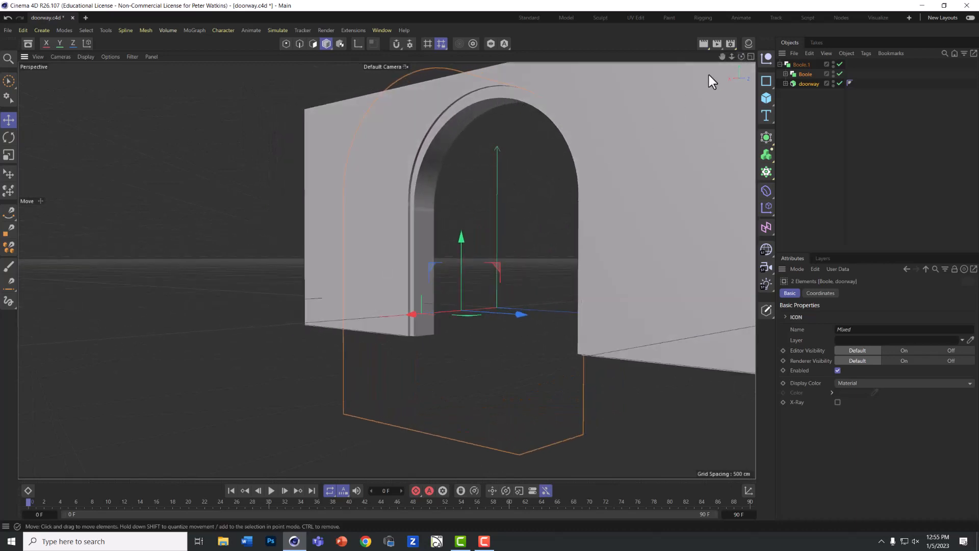
pyautogui.moveTo(741, 56); pyautogui.dragTo(851, 65)
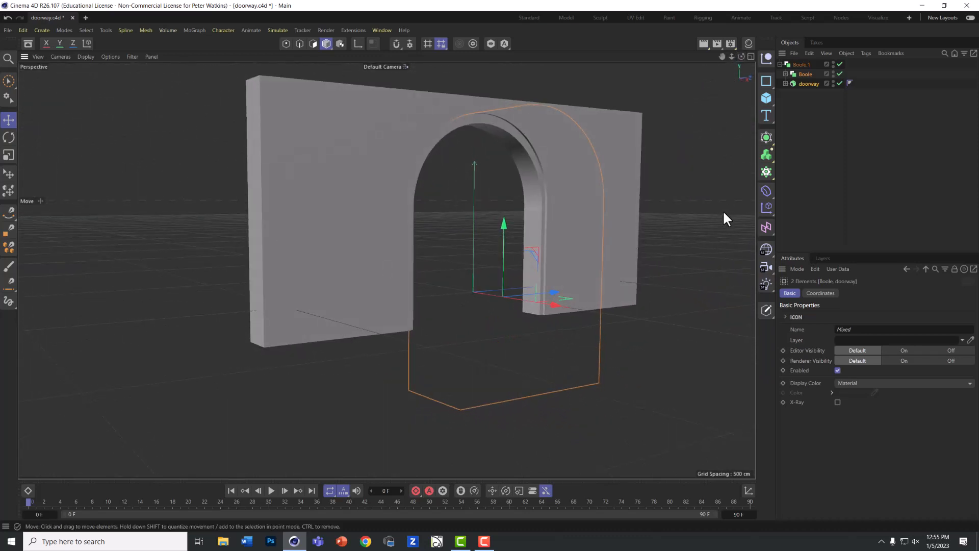
# Convert Boole.1 and its contents into one polygon object with Connect Objects + Delete.
pyautogui.click(779, 64)
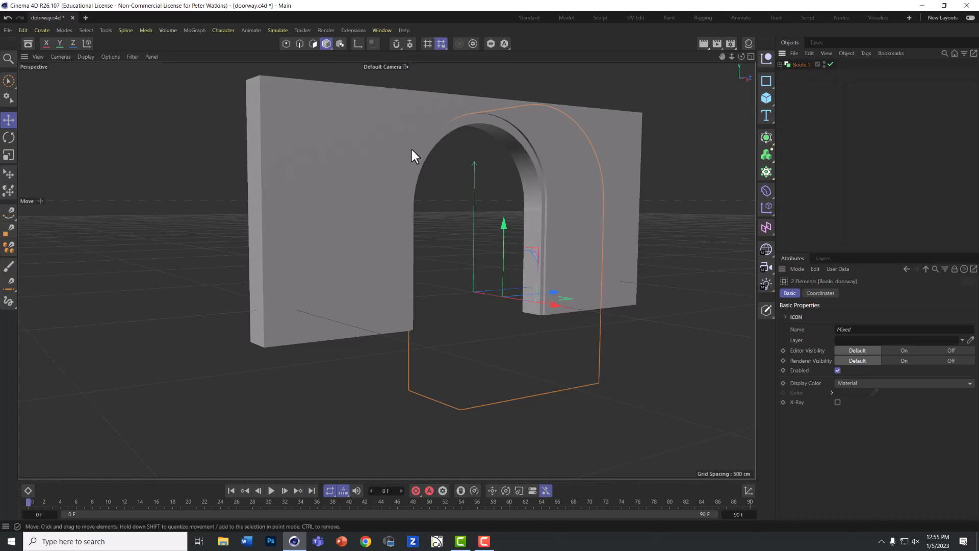
pyautogui.click(797, 64)
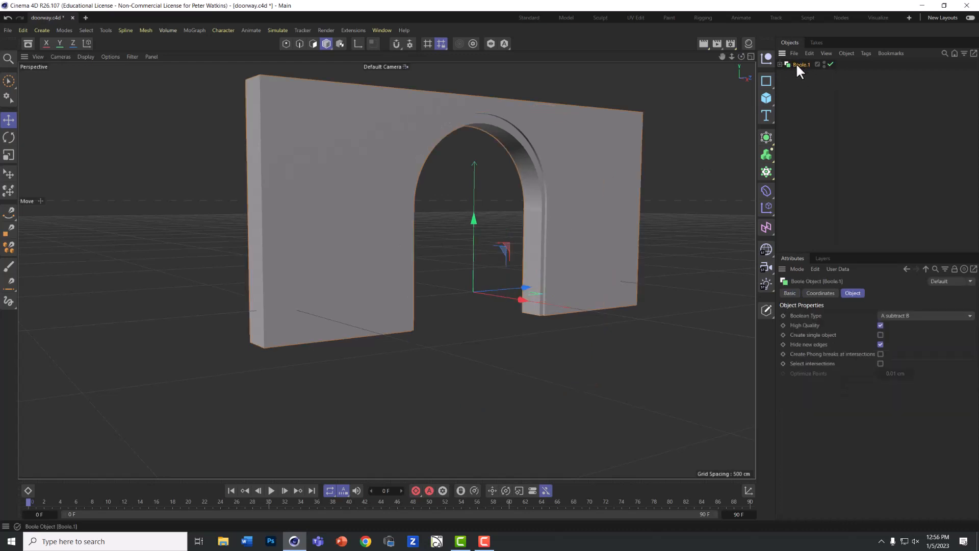
pyautogui.rightClick(797, 62)
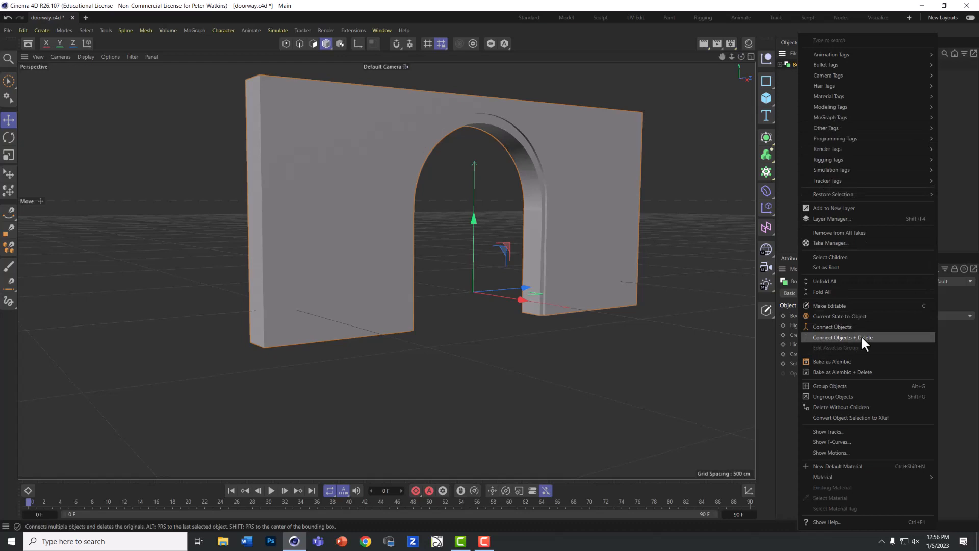
pyautogui.click(832, 338)
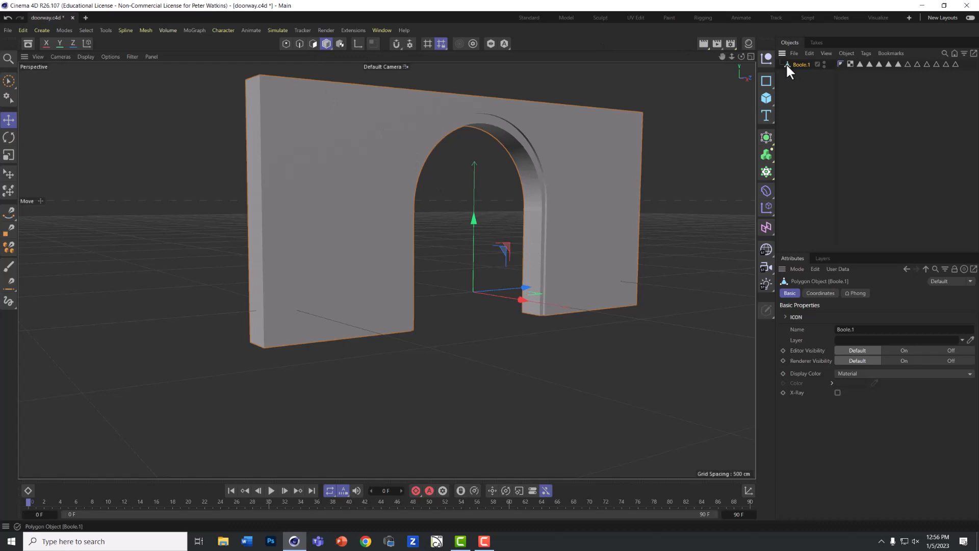
# Select an edge inside the arch in Edges mode and try moving it to test whether the faces are connected.
pyautogui.click(313, 43)
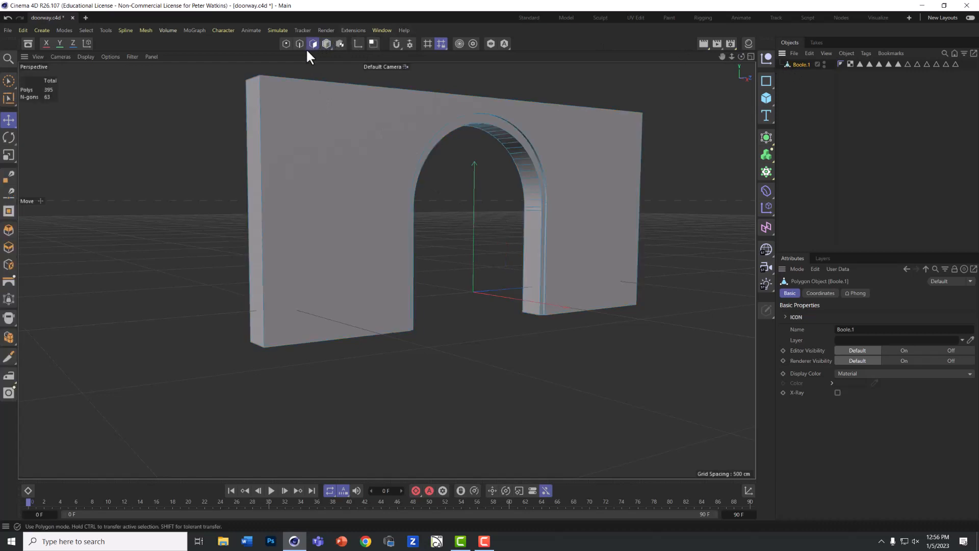
pyautogui.click(299, 43)
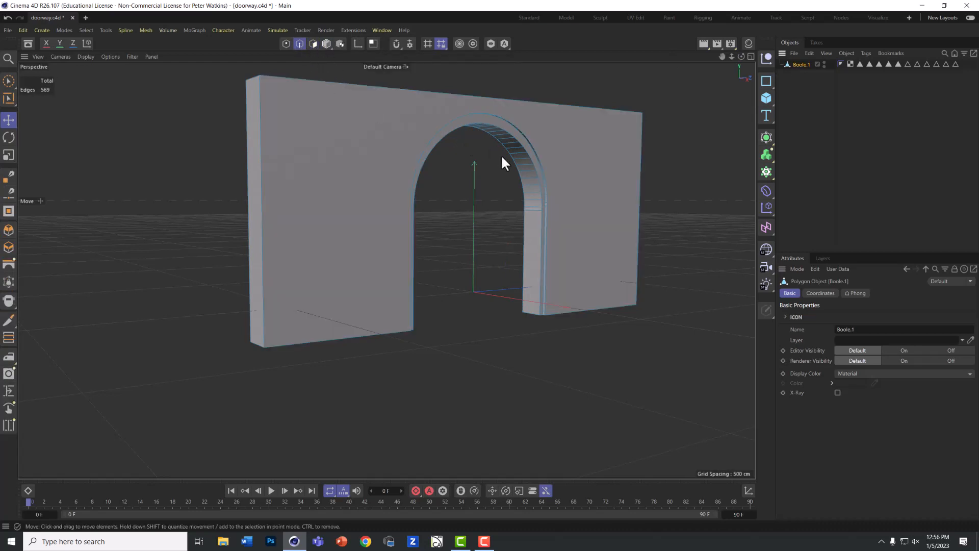
pyautogui.click(523, 165)
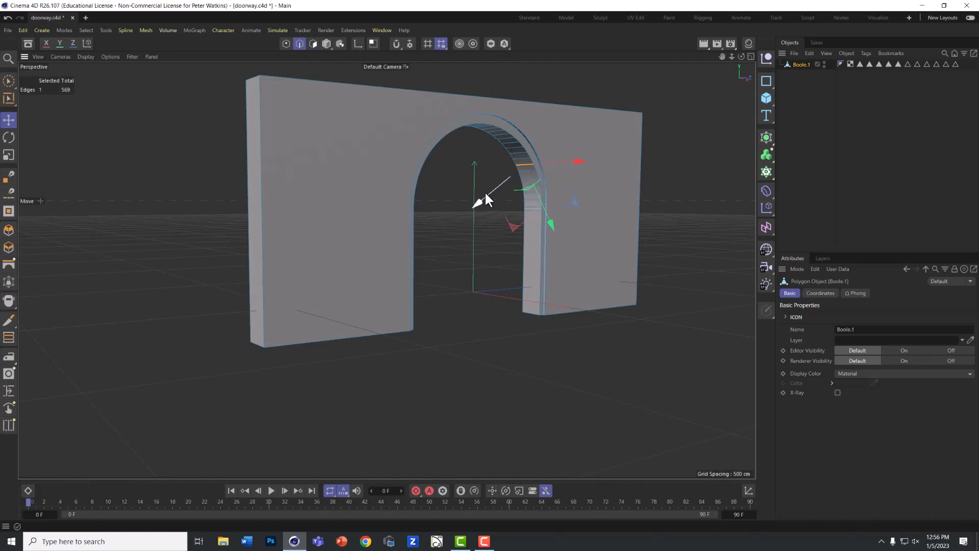
pyautogui.moveTo(479, 198); pyautogui.dragTo(515, 171)
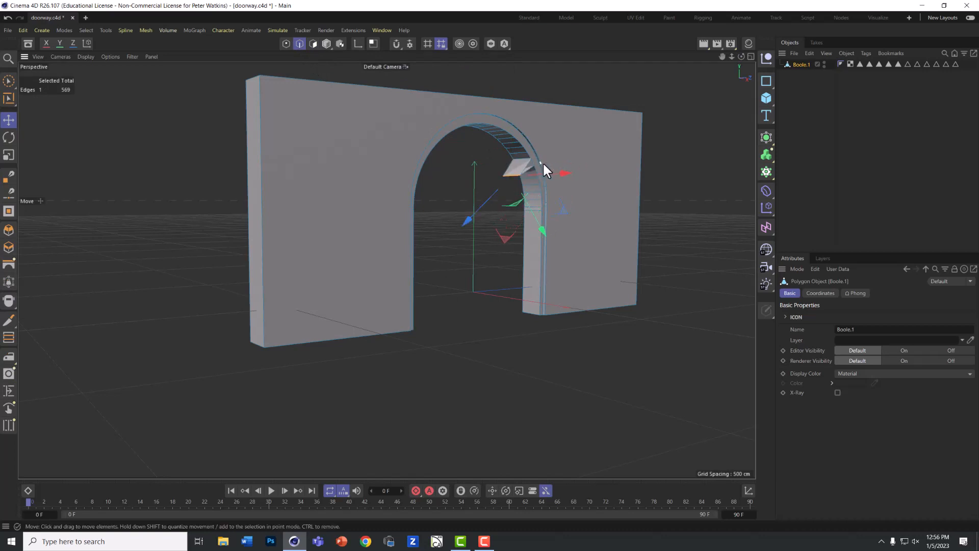
pyautogui.scroll(5, 542, 163)
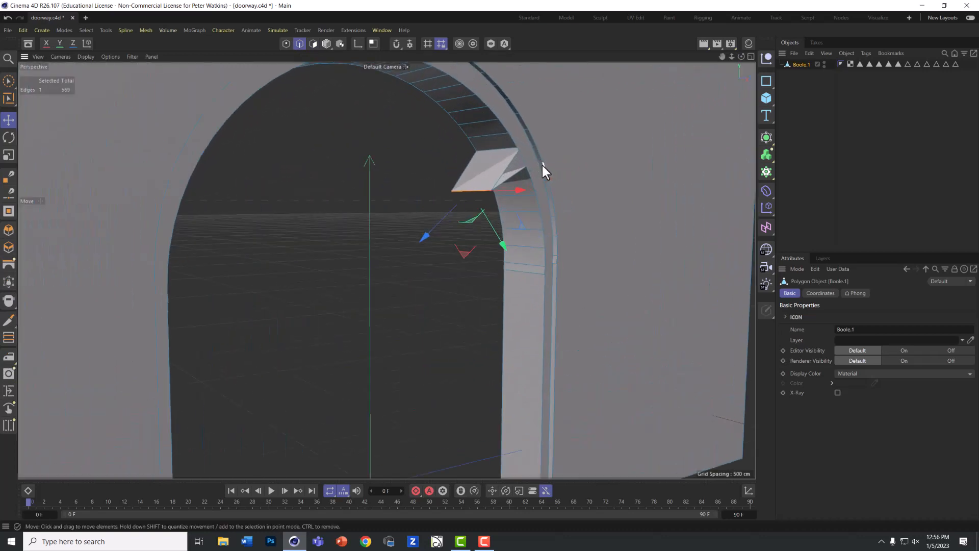
pyautogui.scroll(2, 542, 164)
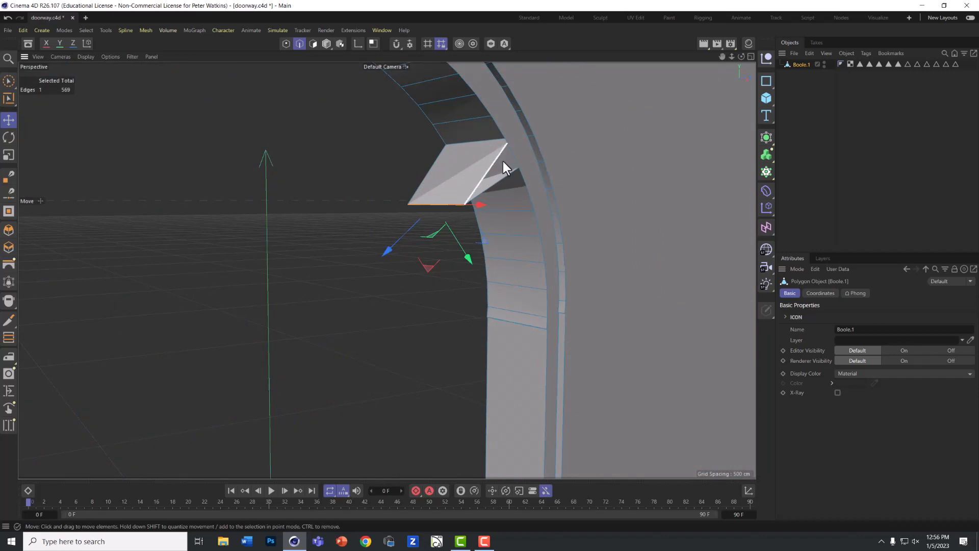
pyautogui.moveTo(424, 232); pyautogui.dragTo(450, 173)
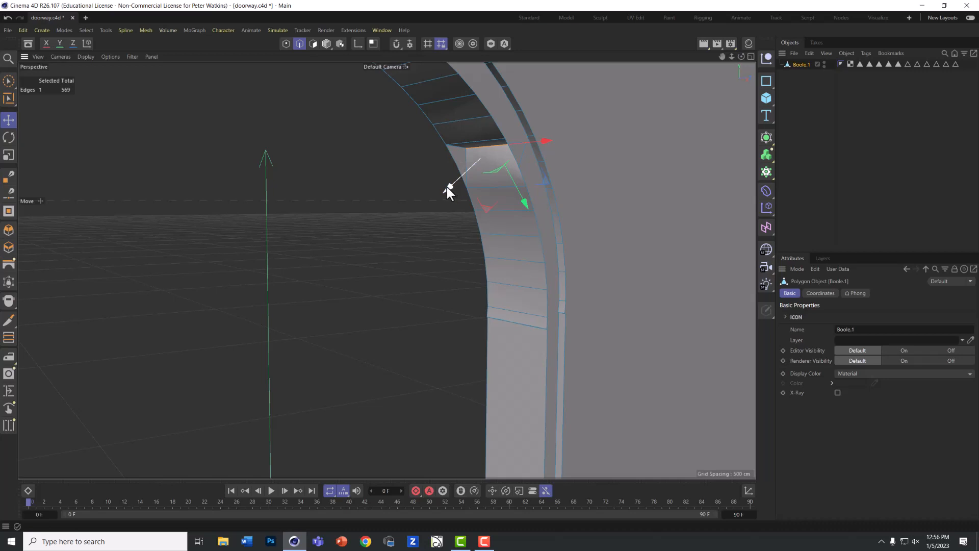
pyautogui.moveTo(446, 188); pyautogui.dragTo(436, 196)
pyautogui.scroll(2, 466, 219)
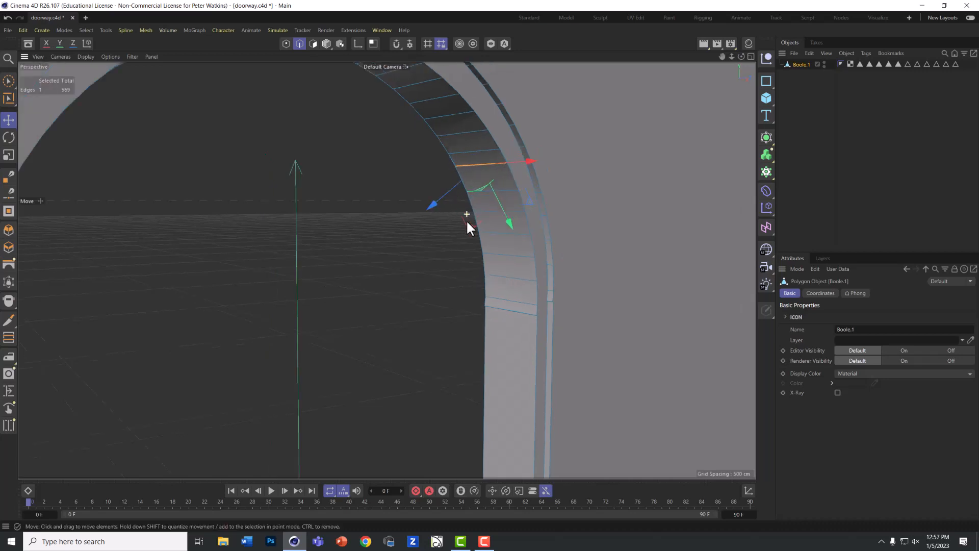
pyautogui.scroll(-5, 466, 219)
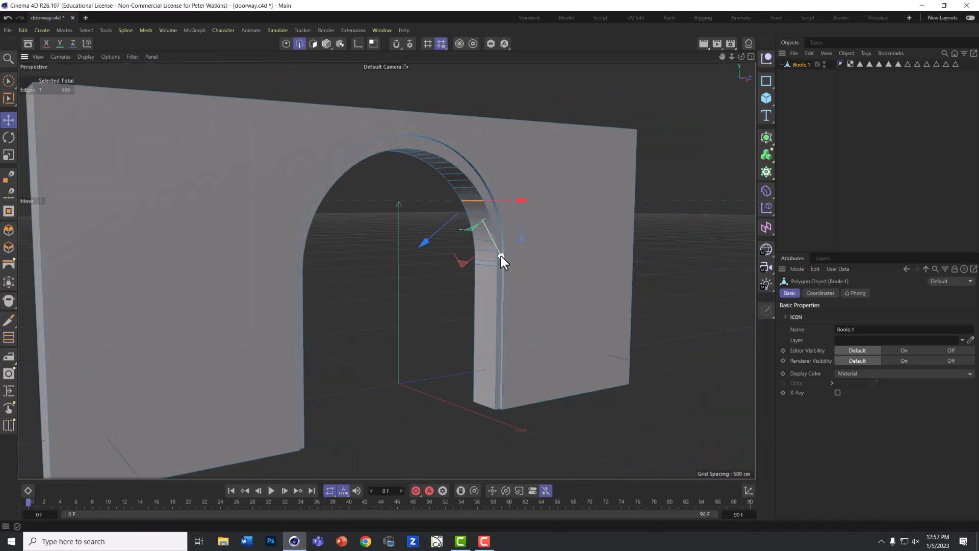
# Undo the edge moves, the object connection and the nesting of objects in Boole.1.
pyautogui.hotkey('ctrl', 'z')
pyautogui.hotkey('ctrl', 'z')
pyautogui.hotkey('ctrl', 'z')
pyautogui.hotkey('ctrl', 'z')
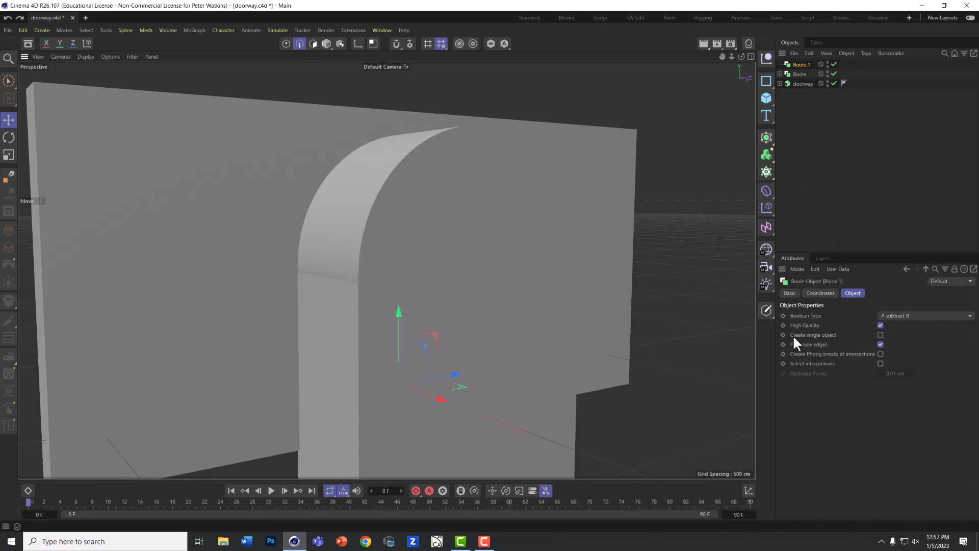
# Enable Create single object on both the Boole and Boole.1 objects.
pyautogui.click(799, 73)
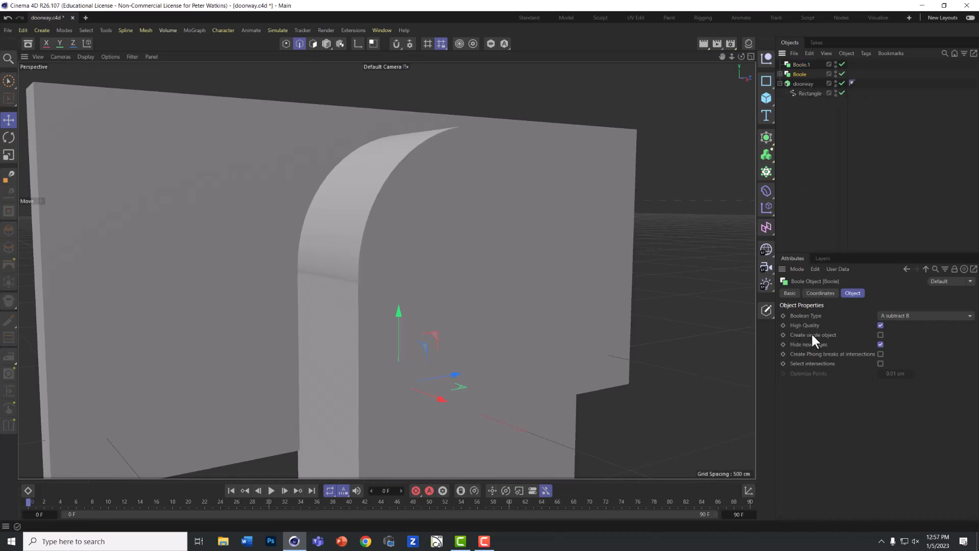
pyautogui.click(880, 335)
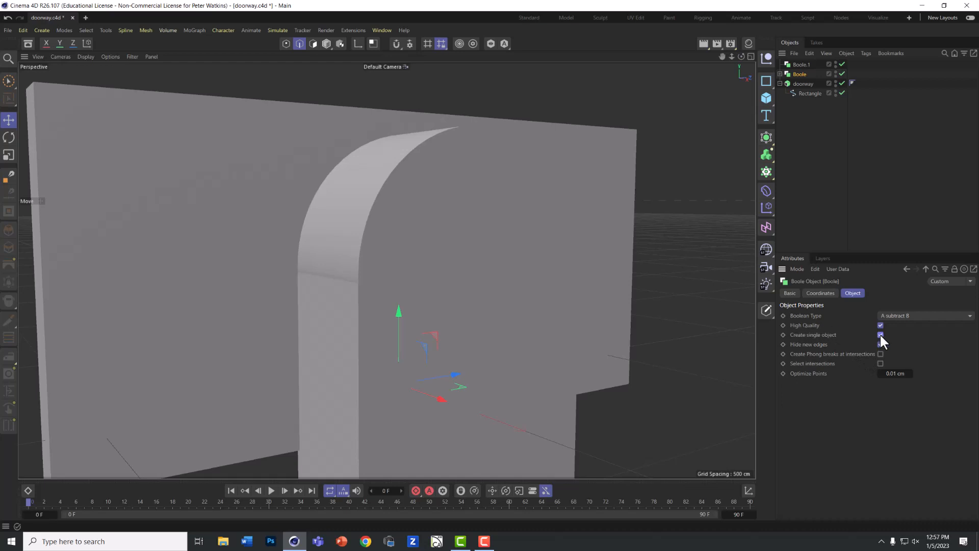
pyautogui.click(796, 63)
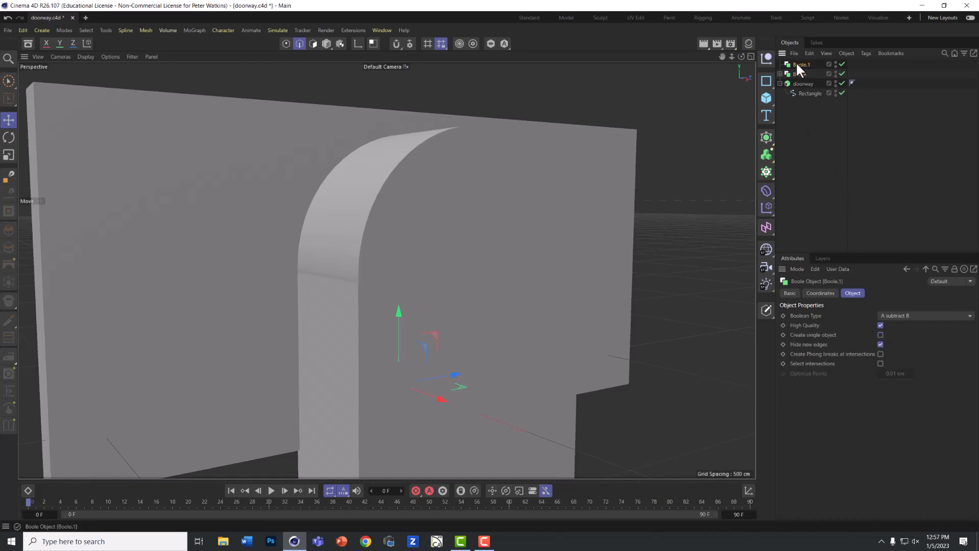
pyautogui.click(880, 334)
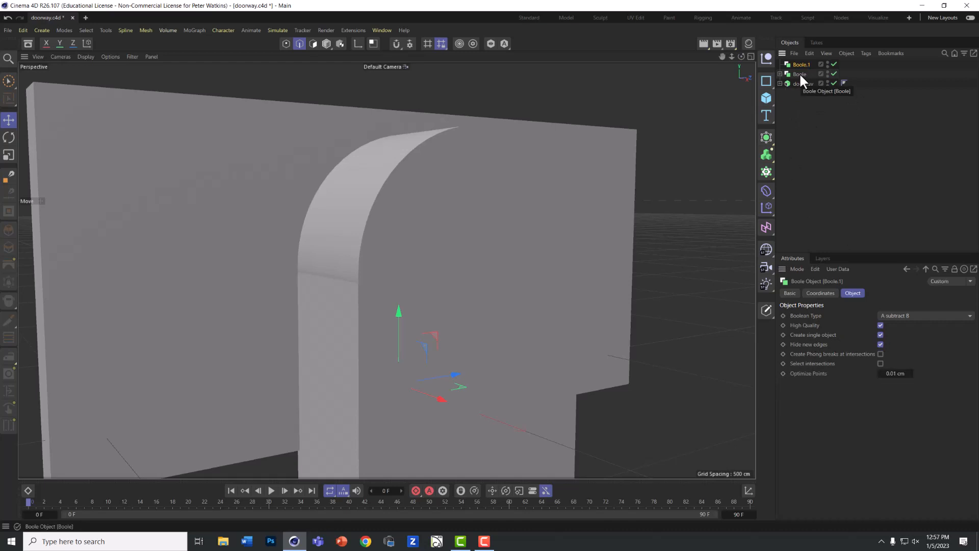
# Nest Boole above doorway inside Boole.1, and convert the hierarchy into one polygon object with Connect Objects + Delete.
pyautogui.moveTo(801, 66); pyautogui.dragTo(803, 65)
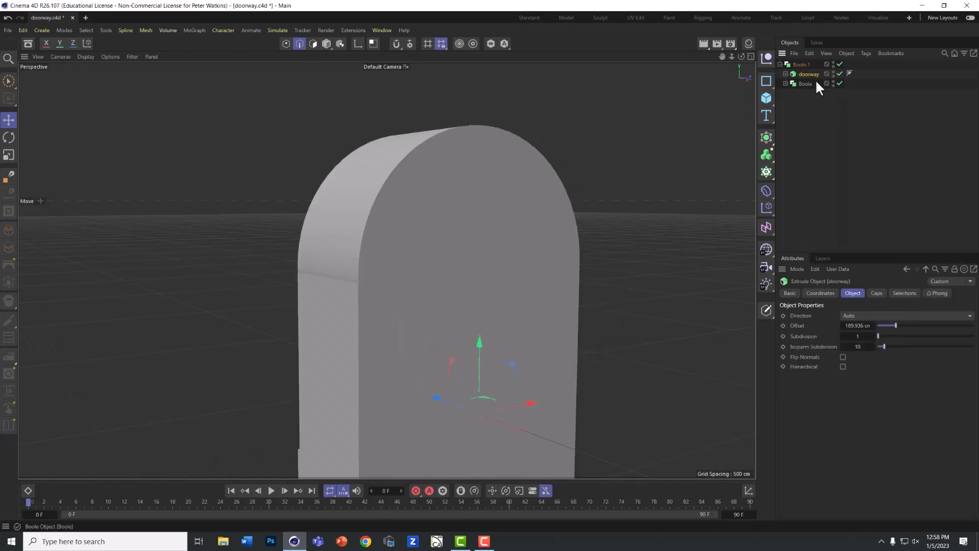
pyautogui.moveTo(809, 74); pyautogui.dragTo(806, 72)
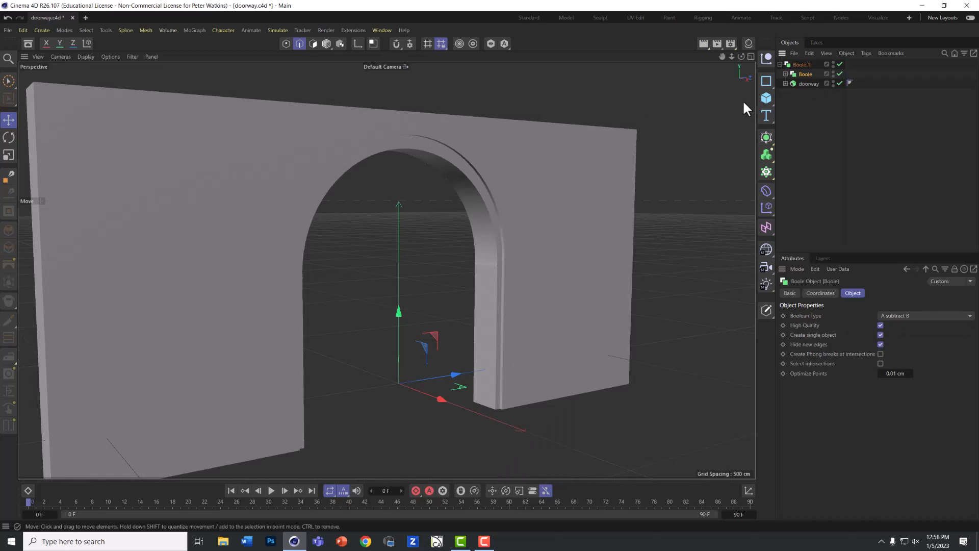
pyautogui.rightClick(797, 62)
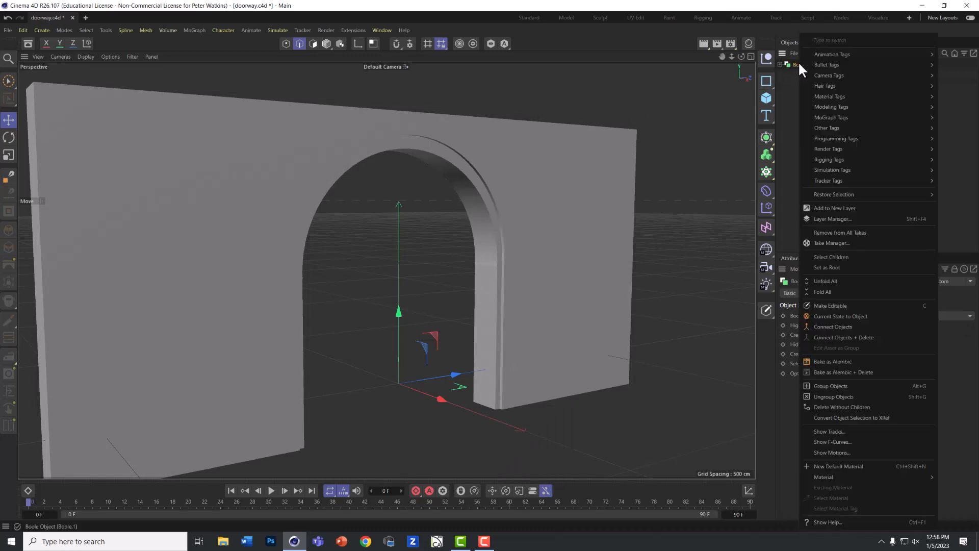
pyautogui.click(840, 337)
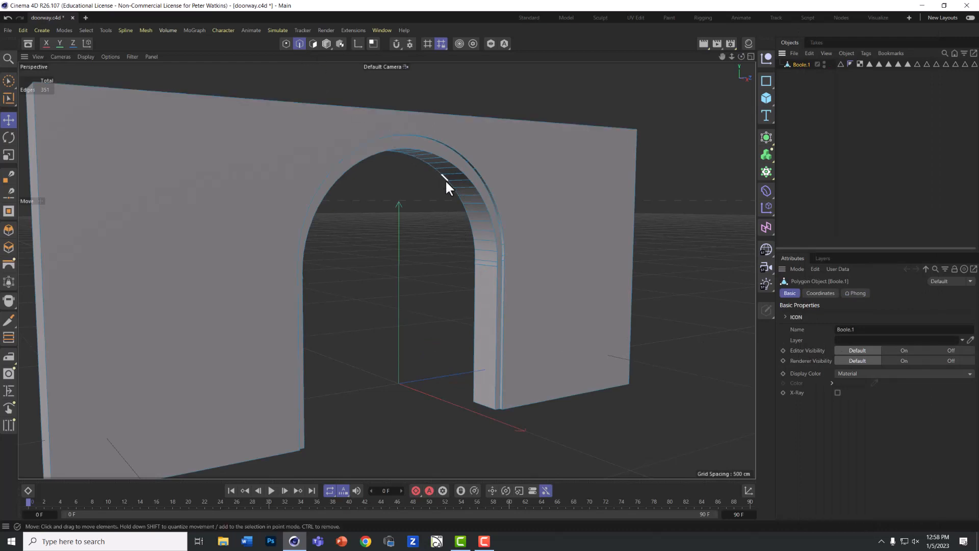
# Select one edge across the inner face of the arch and move it in several directions to test that adjoining faces are connected.
pyautogui.click(466, 192)
pyautogui.moveTo(466, 191); pyautogui.dragTo(436, 217)
pyautogui.scroll(8, 490, 194)
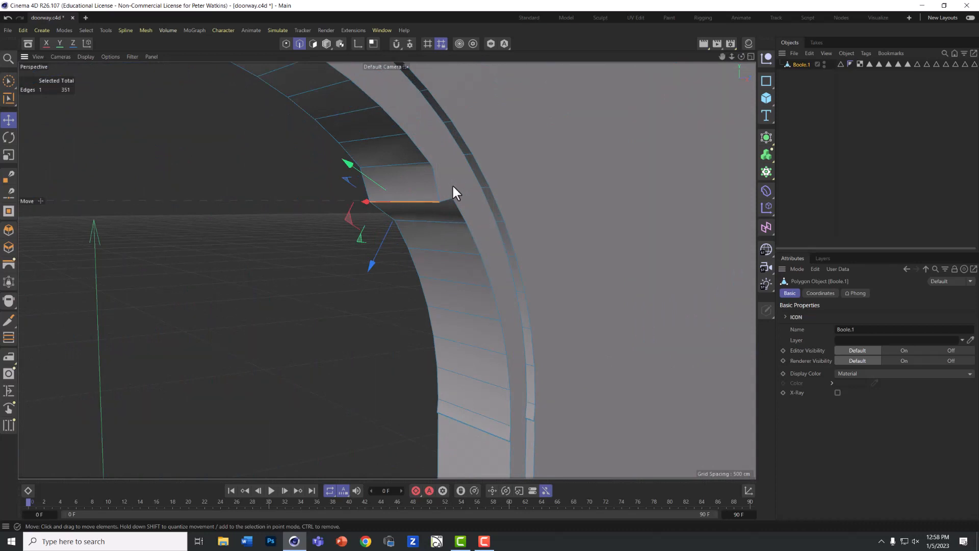
pyautogui.moveTo(376, 252)
pyautogui.mouseDown()
pyautogui.moveTo(363, 276)
pyautogui.moveTo(372, 246)
pyautogui.mouseUp()
pyautogui.moveTo(358, 164); pyautogui.dragTo(347, 155)
pyautogui.moveTo(367, 220); pyautogui.dragTo(370, 221)
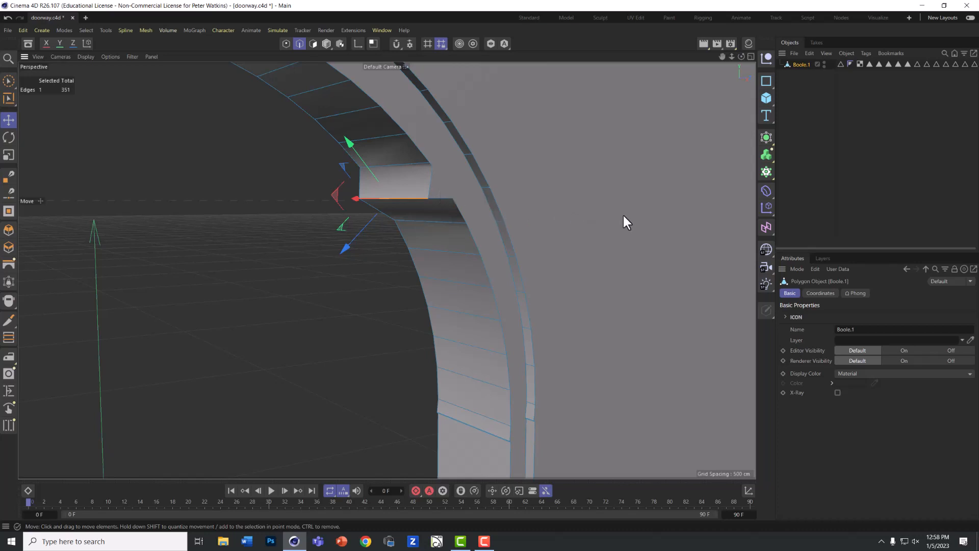
# Save the doorway project under its existing file name.
pyautogui.click(8, 29)
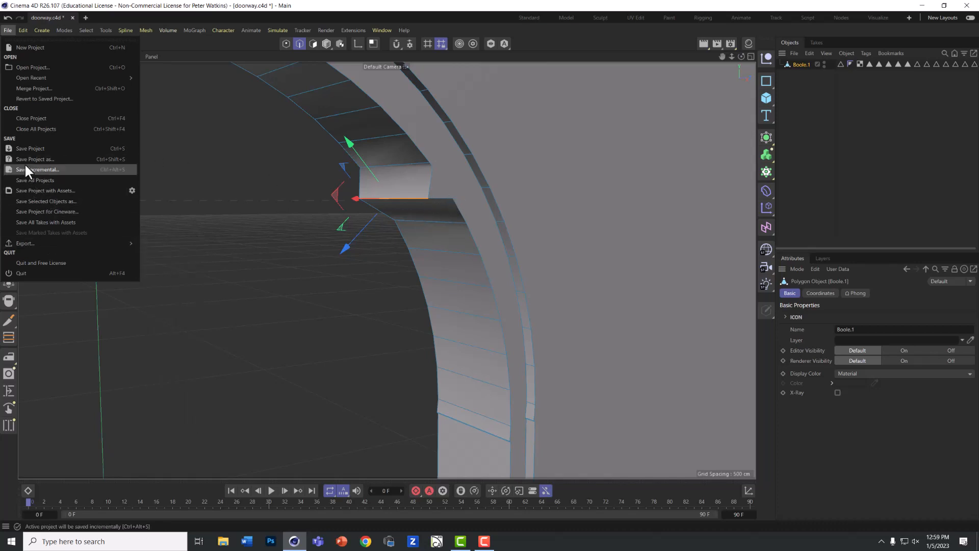
pyautogui.click(27, 149)
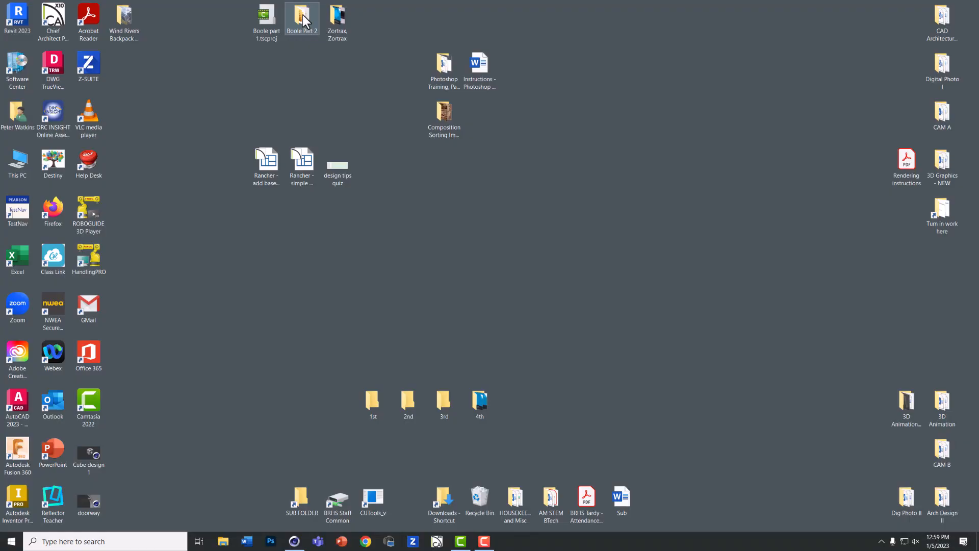
# Open the Boole Part 2 folder on the desktop and view the ribbed sphere and tapered stairs reference images.
pyautogui.doubleClick(302, 15)
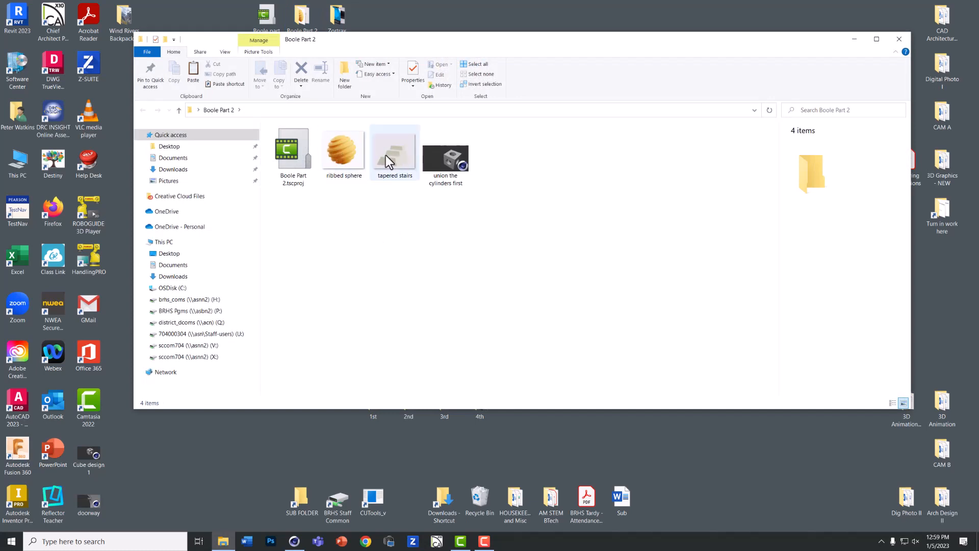
pyautogui.doubleClick(344, 153)
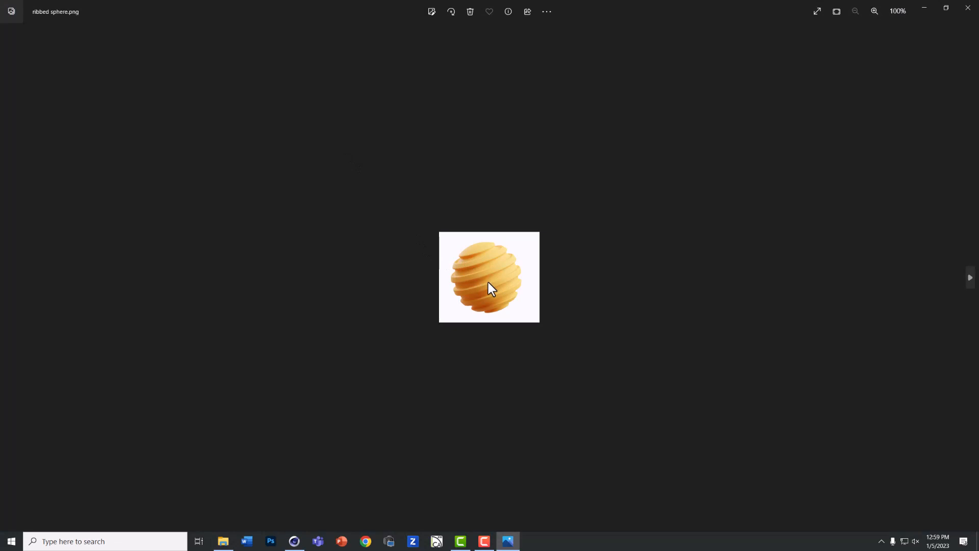
pyautogui.click(968, 8)
pyautogui.doubleClick(698, 306)
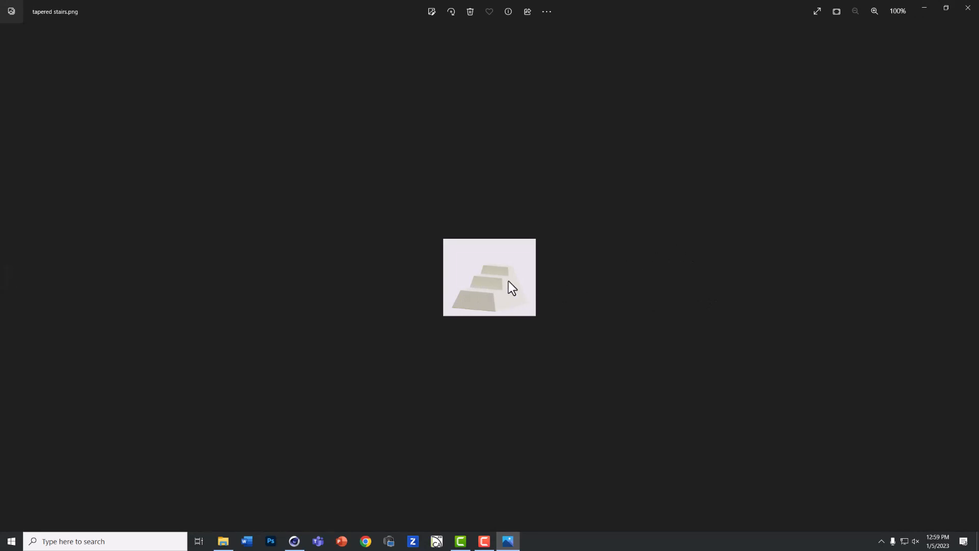
pyautogui.click(967, 7)
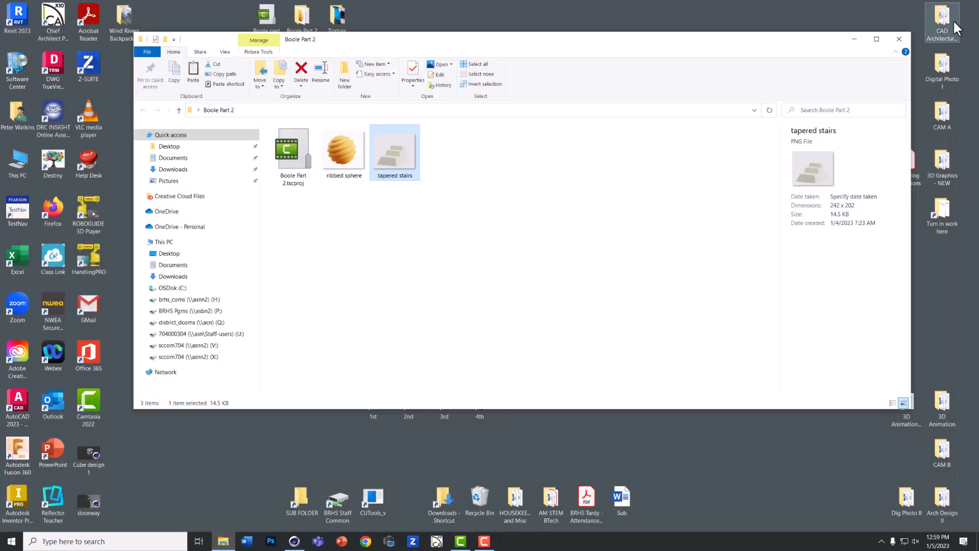